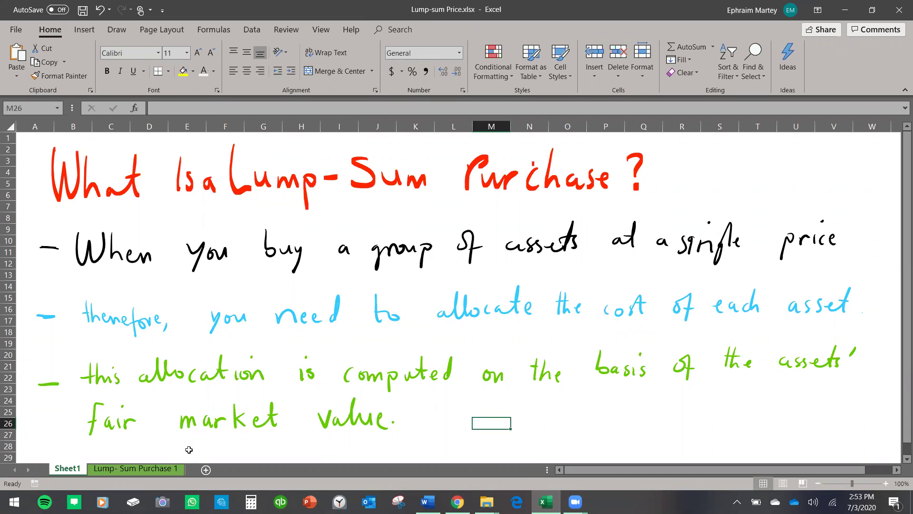
- Open the Lump- Sum Purchase 1 sheet and move the problem statement picture beside the Fair Market Value table
click(153, 469)
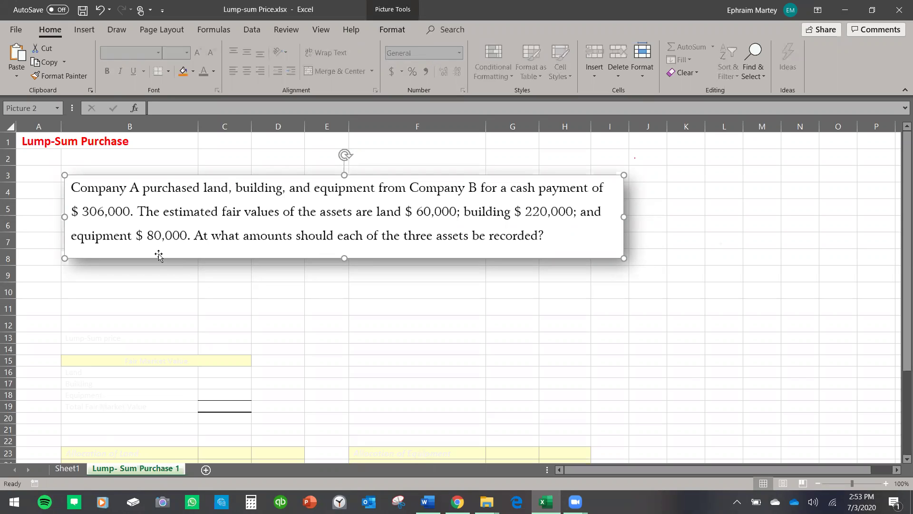
drag(167, 197, 377, 364)
scroll(284, 290, down, 3)
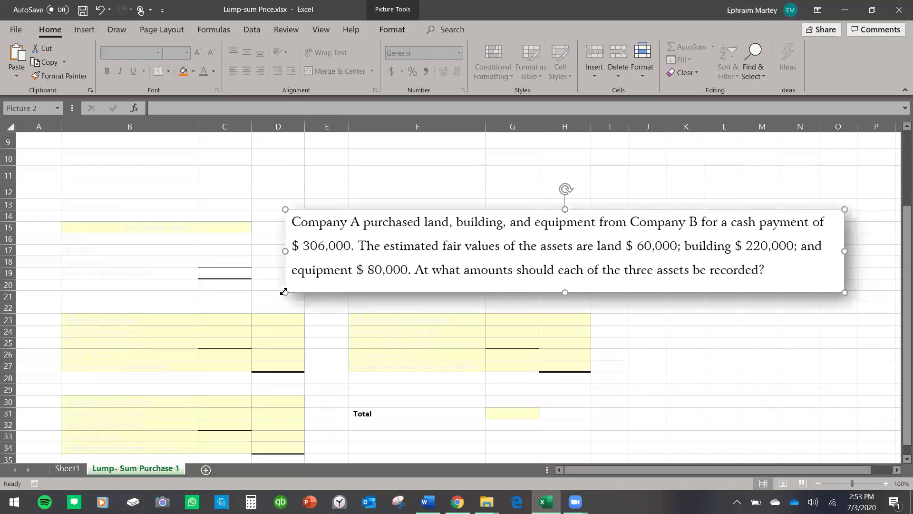
scroll(285, 272, down, 1)
scroll(283, 261, up, 1)
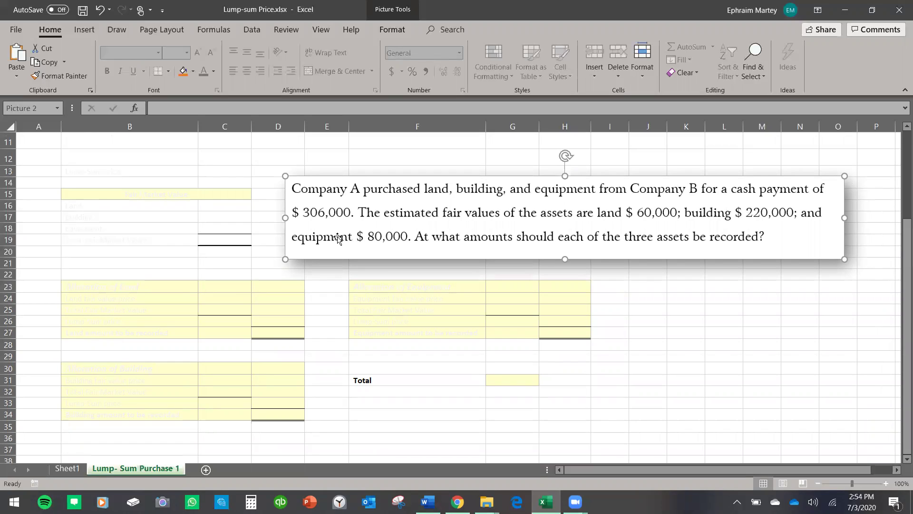
- With a red pen, underline land, building, equipment and the closing question in the problem statement, and handwrite "allocation" below it
click(116, 29)
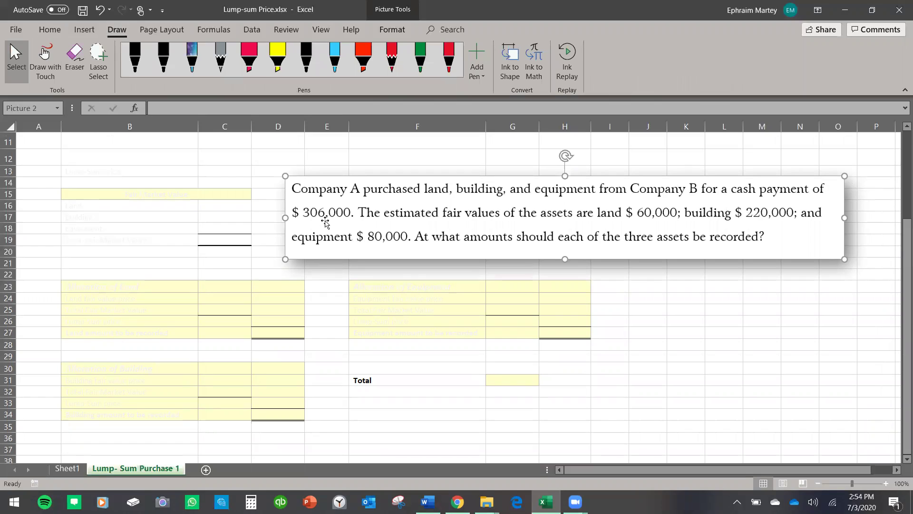
click(448, 67)
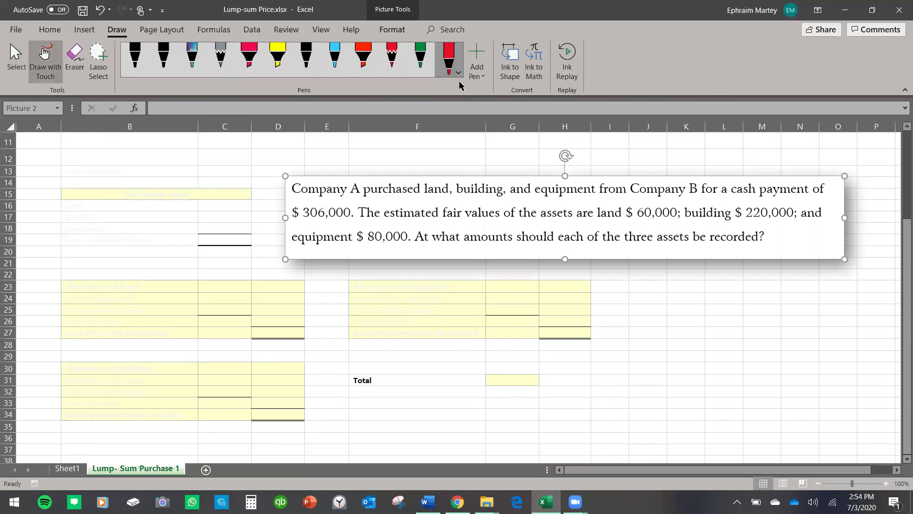
click(458, 72)
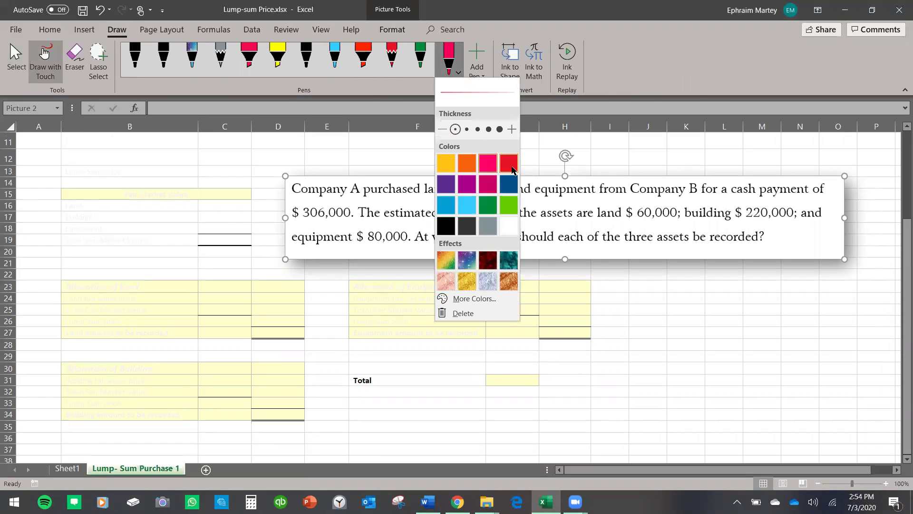
click(416, 152)
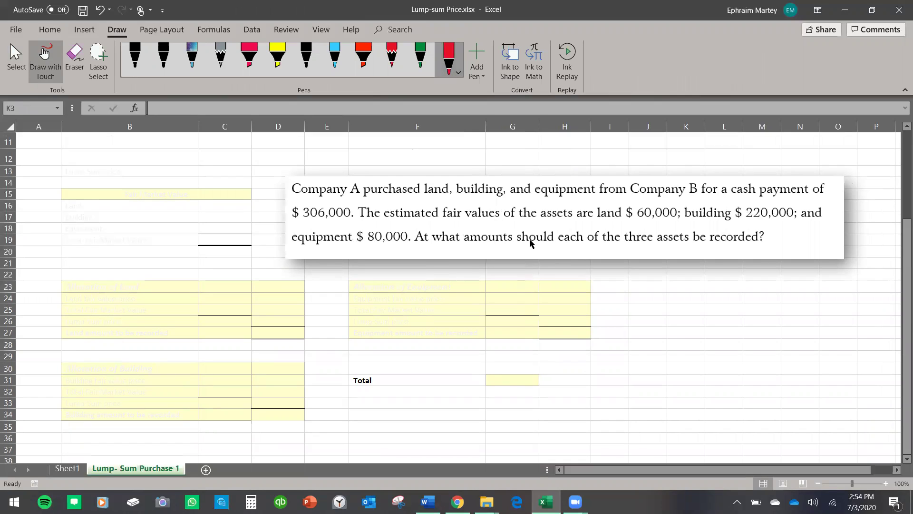
drag(468, 198, 492, 195)
drag(571, 196, 589, 196)
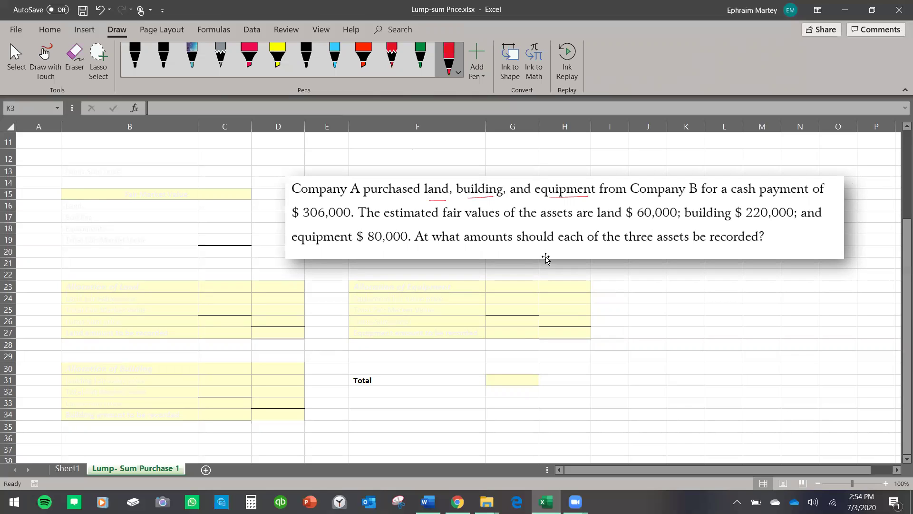
mouse_move(527, 245)
mouse_down()
mouse_move(767, 243)
mouse_move(758, 267)
mouse_move(822, 260)
mouse_up()
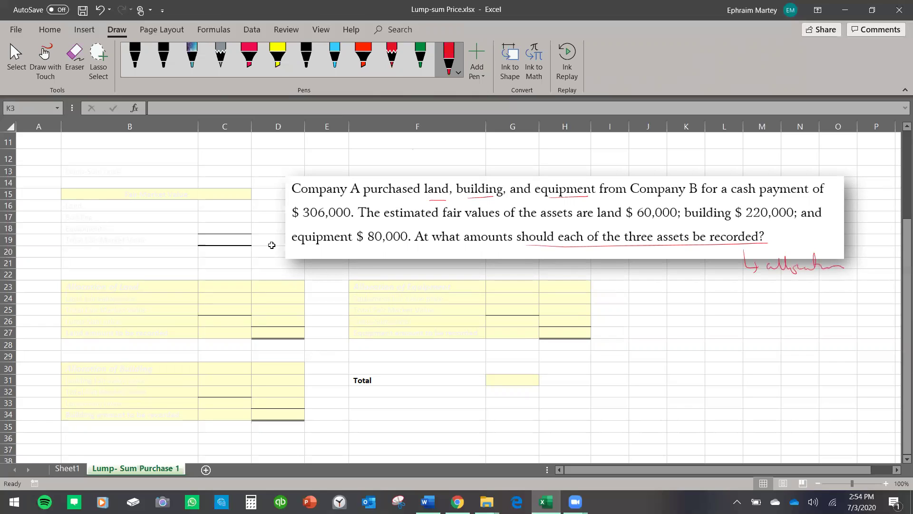
- Set the font colour of the Lump-Sum price label in B13 to automatic black and enter 306,000 in C13
click(149, 171)
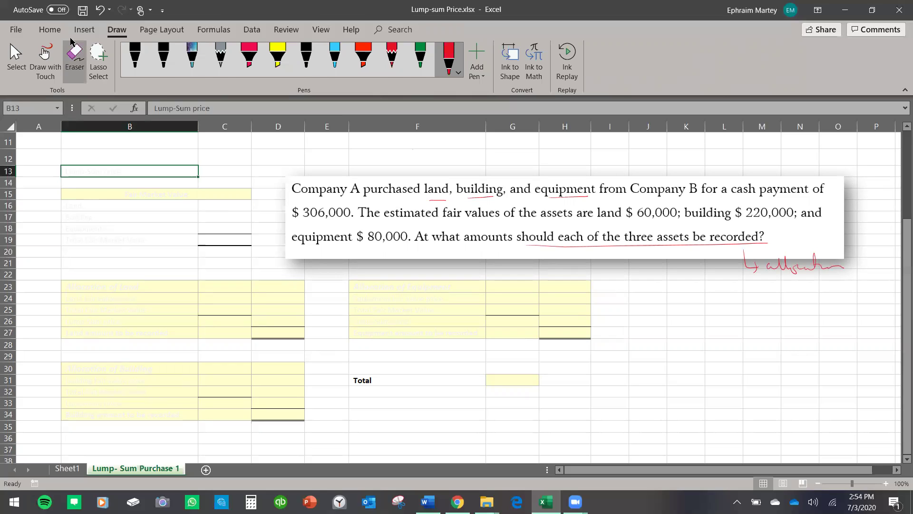
click(51, 30)
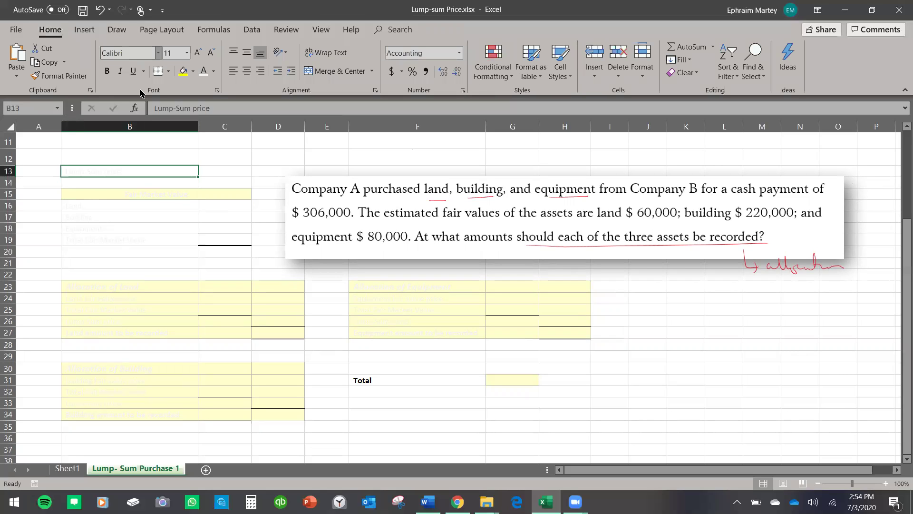
click(214, 71)
click(219, 86)
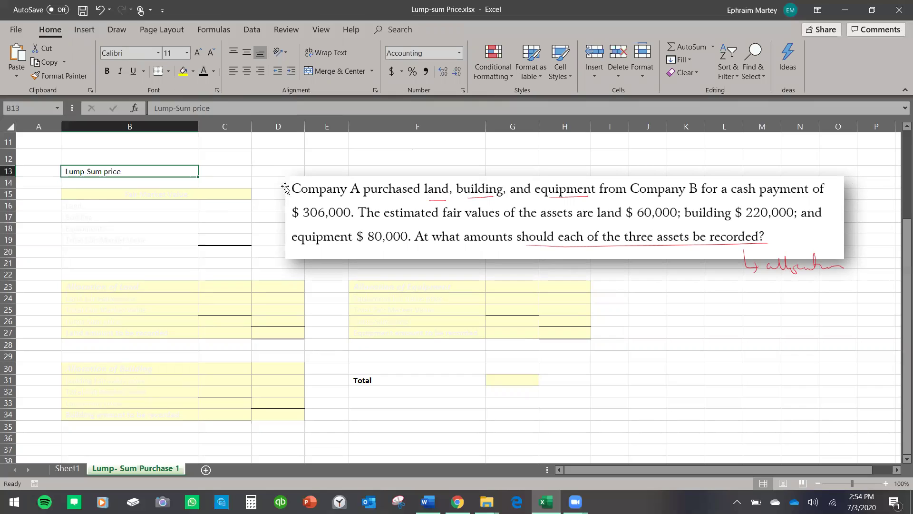
click(231, 169)
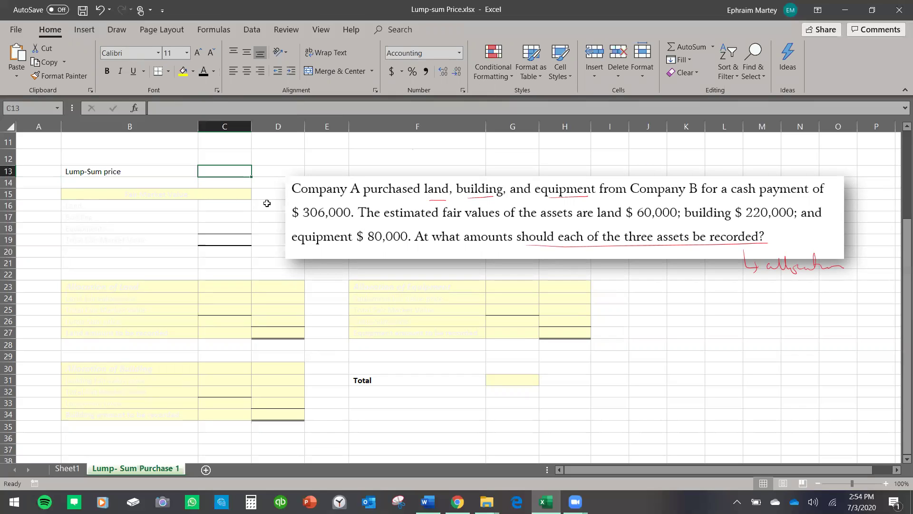
text(306,000)
key(Return)
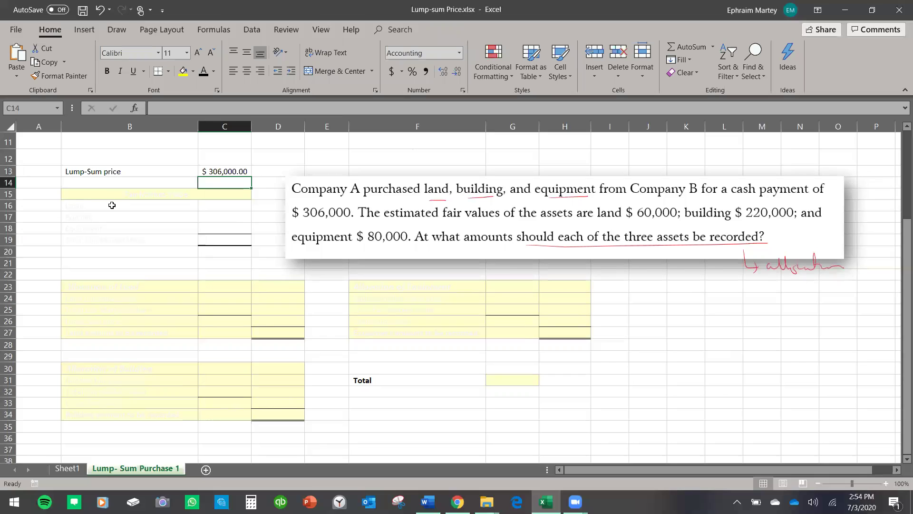
- Turn the Fair Market Value heading and Land label black, underline 60,000 in the problem, and enter 60000 in C16
click(136, 191)
click(210, 73)
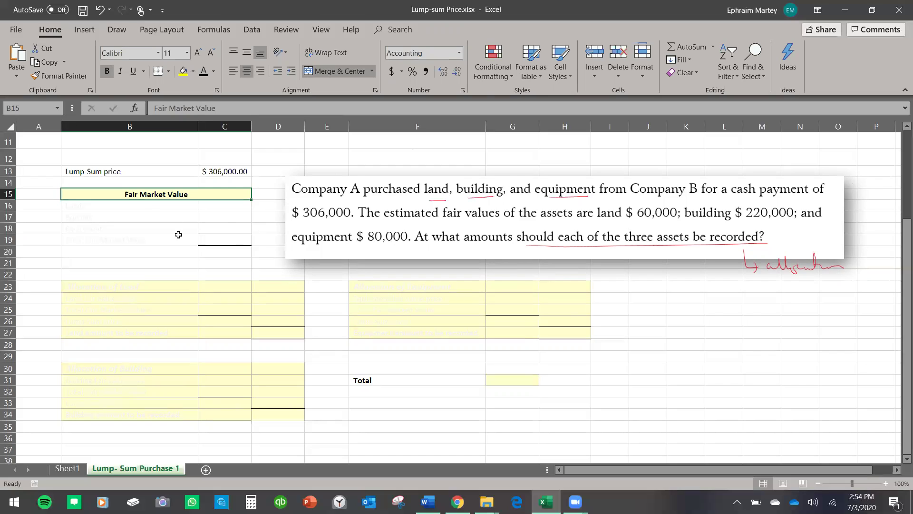
click(145, 210)
click(203, 71)
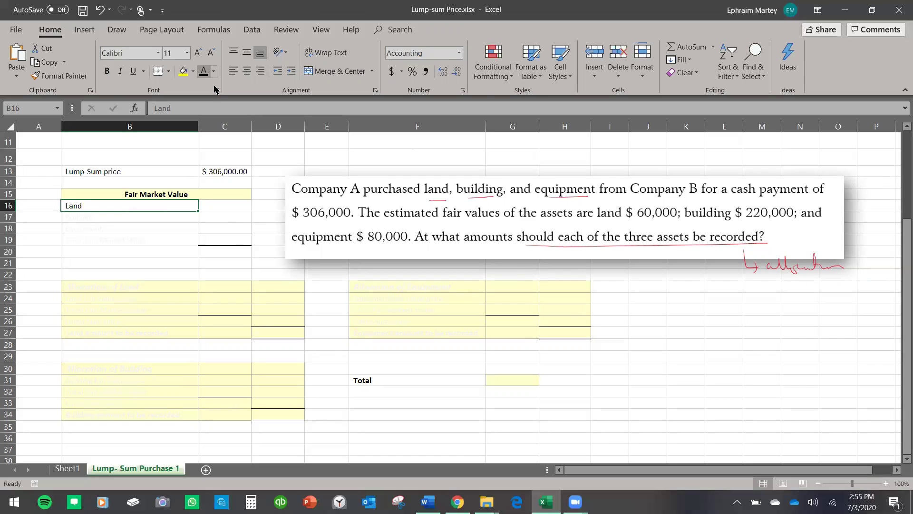
click(221, 207)
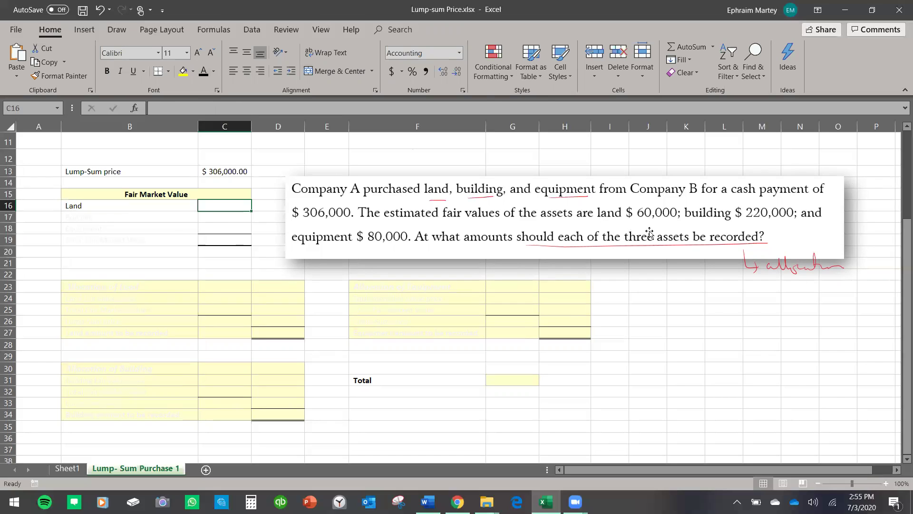
drag(639, 220, 676, 222)
text(60000)
key(Return)
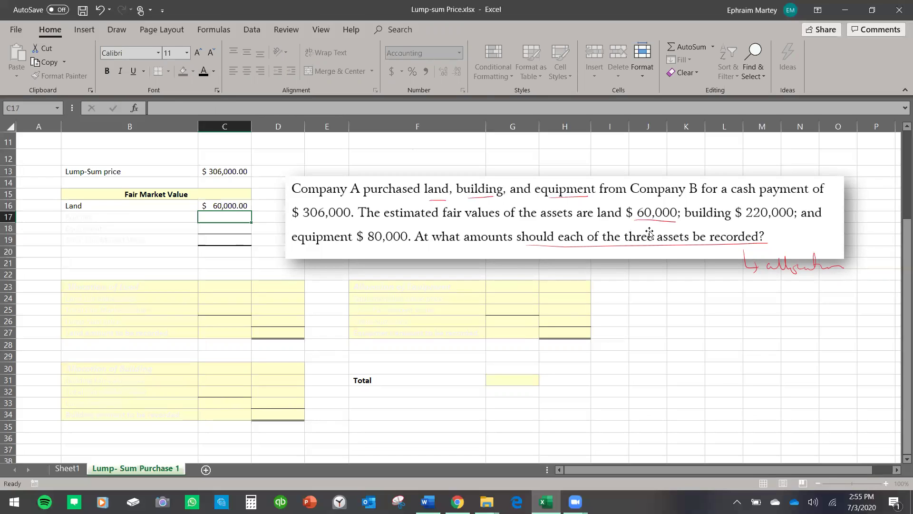
- Turn the Building label in B17 black and enter 220000 as its fair market value in C17
click(156, 218)
click(204, 71)
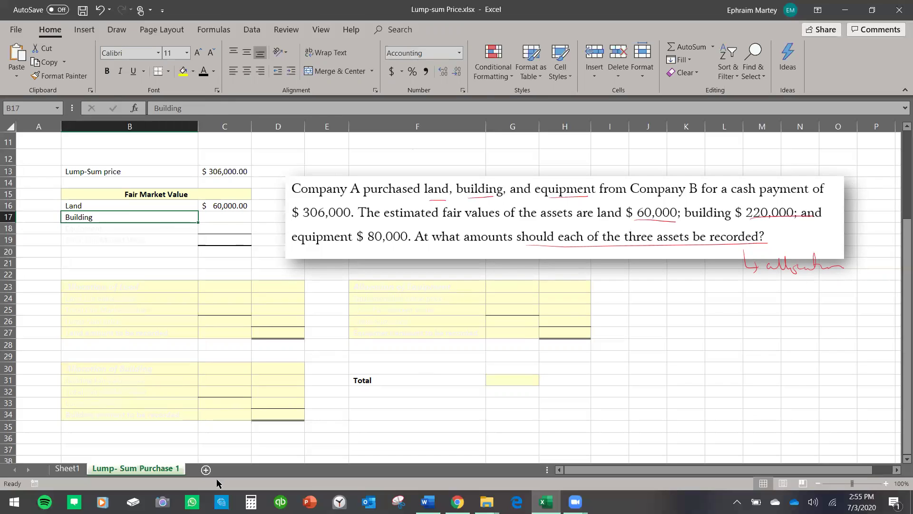
click(227, 219)
text(220000)
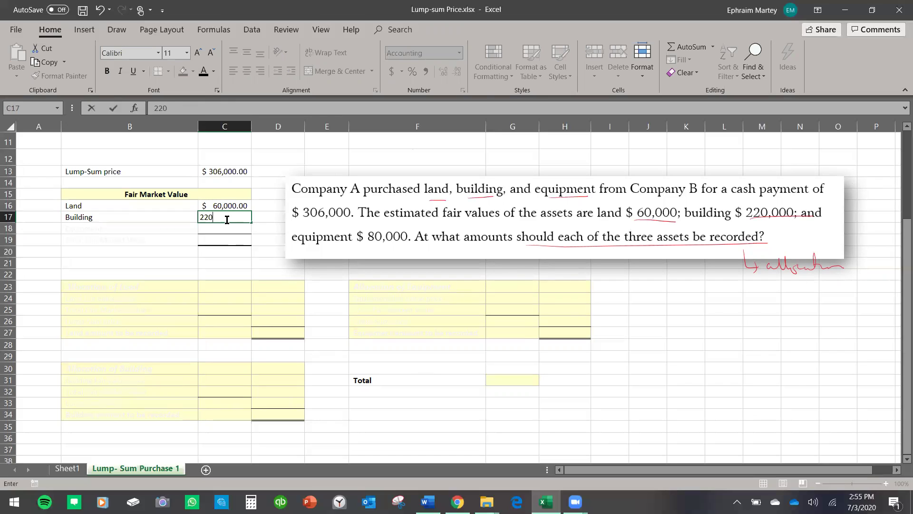
key(Return)
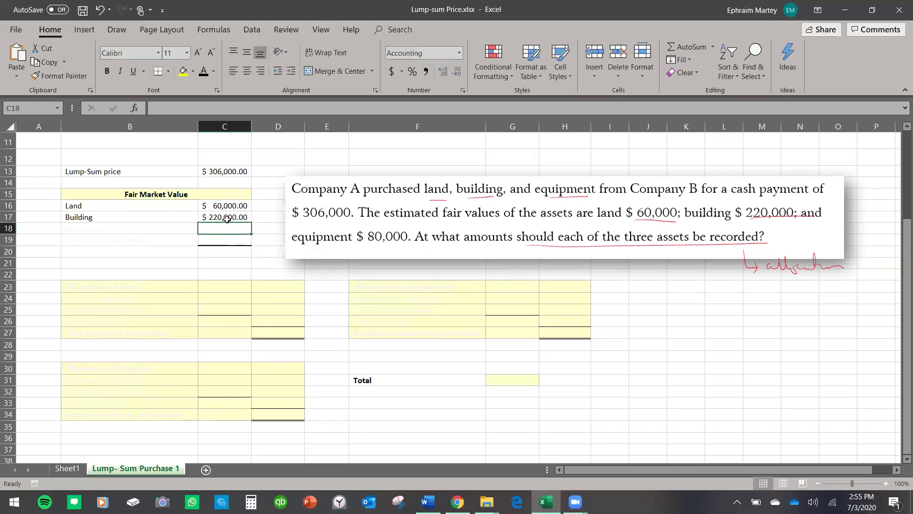
- Turn the Equipment label in B18 black and enter 80000 as its fair market value in C18
click(117, 228)
click(204, 71)
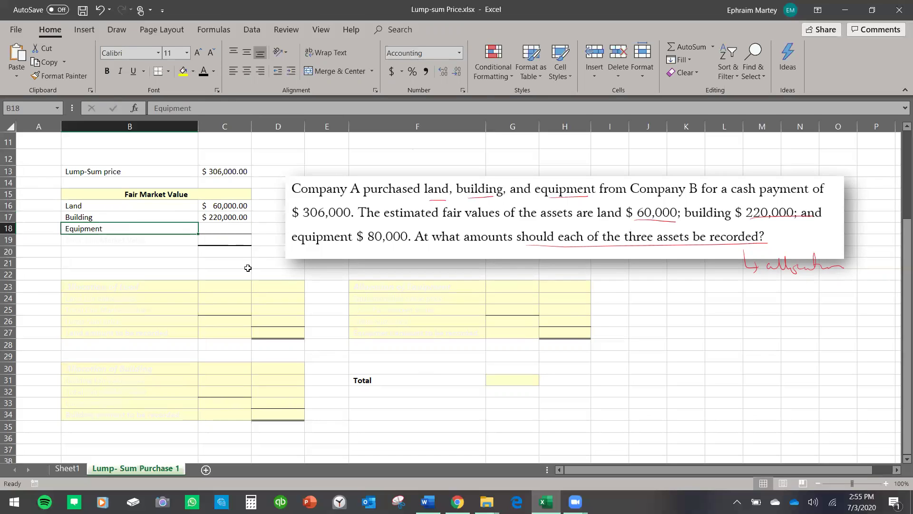
click(230, 229)
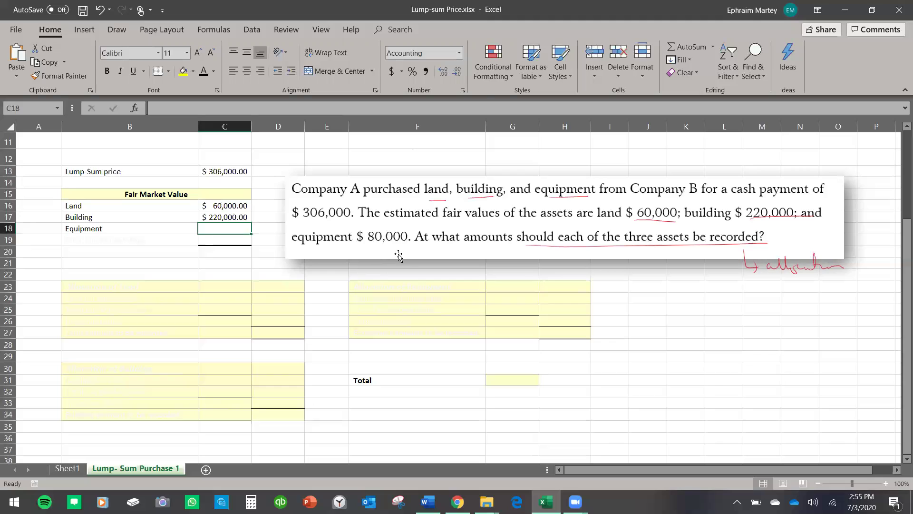
text(80000)
key(Return)
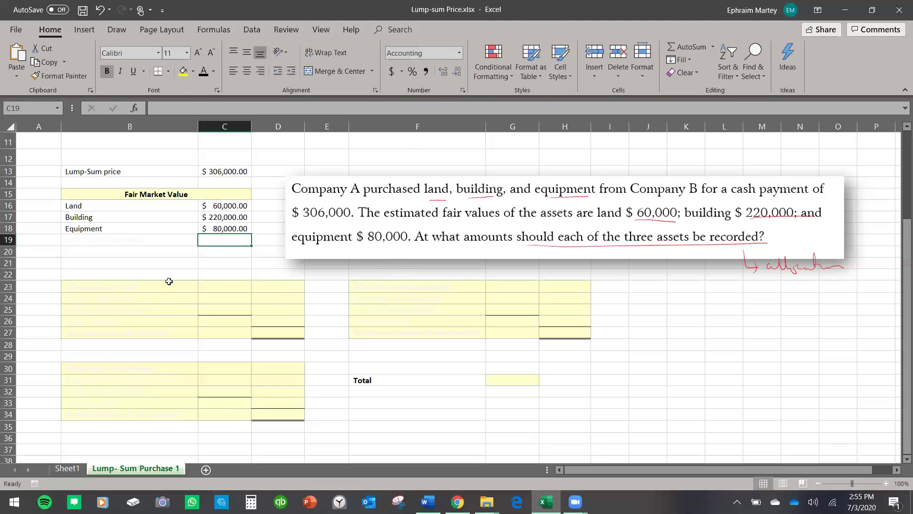
- Turn the Total Fair Market Value label in B19 black and AutoSum the three asset values in C19
click(136, 238)
click(206, 73)
click(236, 240)
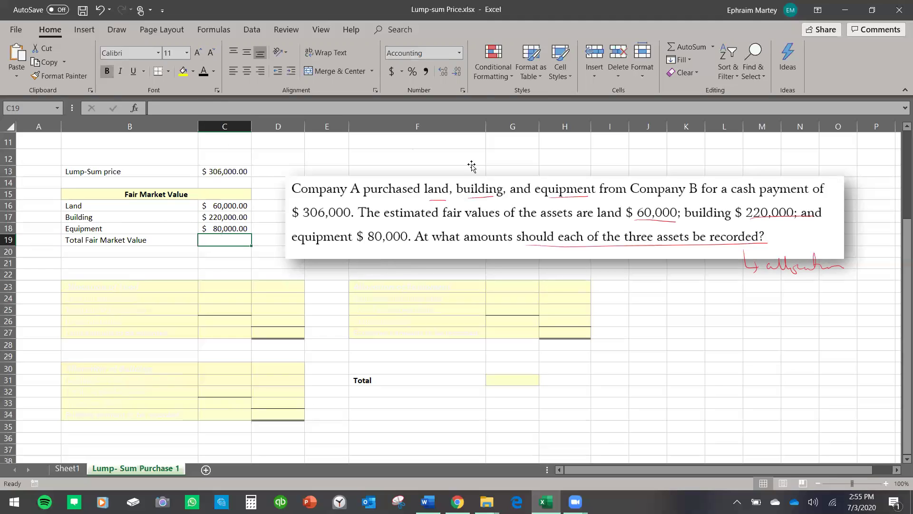
click(688, 46)
key(Return)
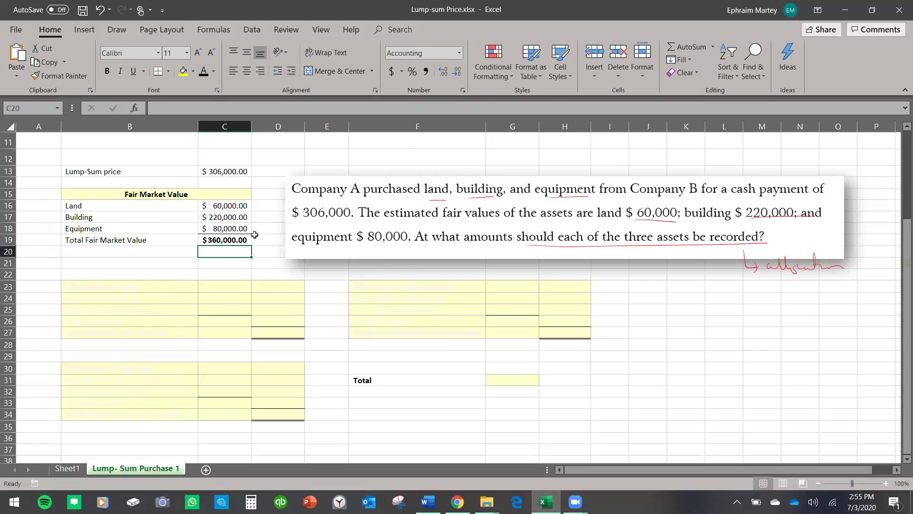
click(221, 207)
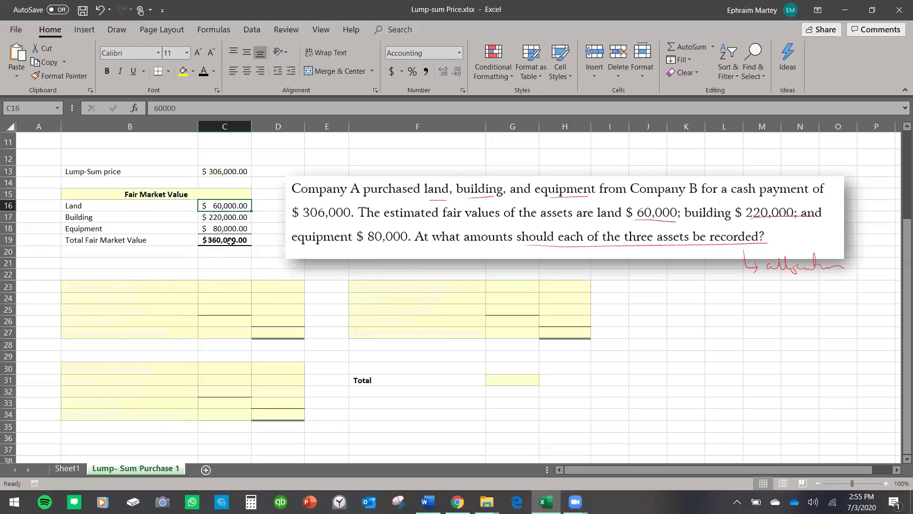
click(234, 172)
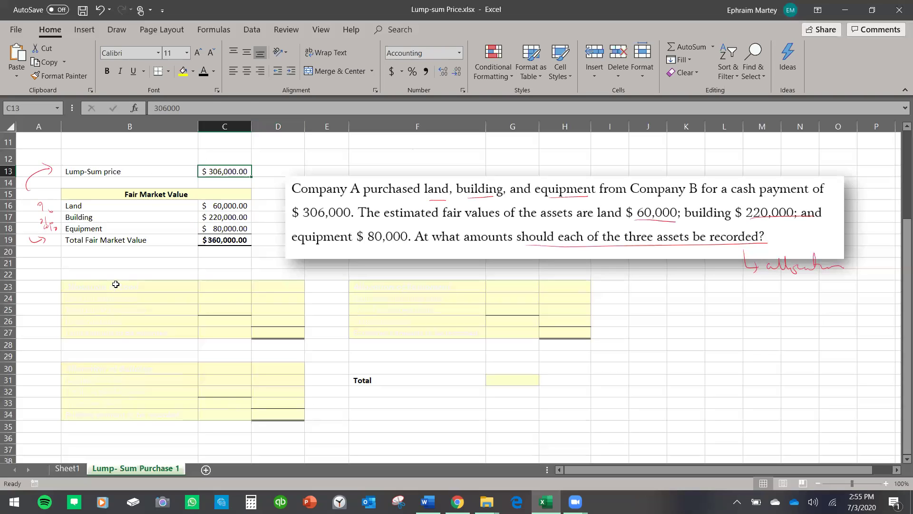
- Set the font colour of the Allocation of Land heading in B23 to theme blue
click(116, 284)
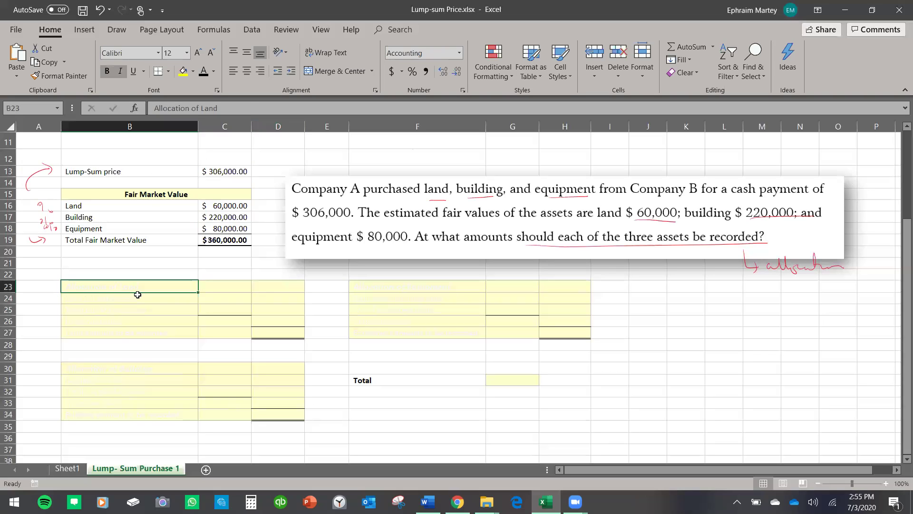
click(214, 72)
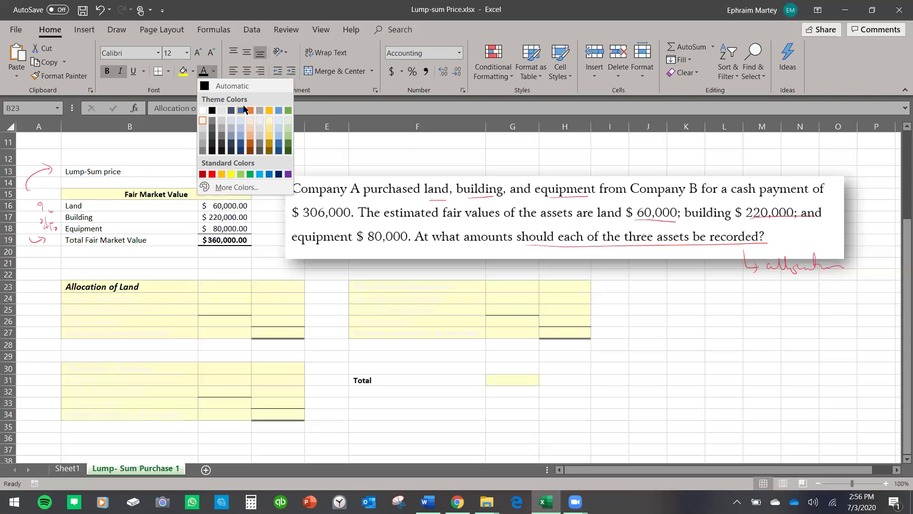
click(243, 109)
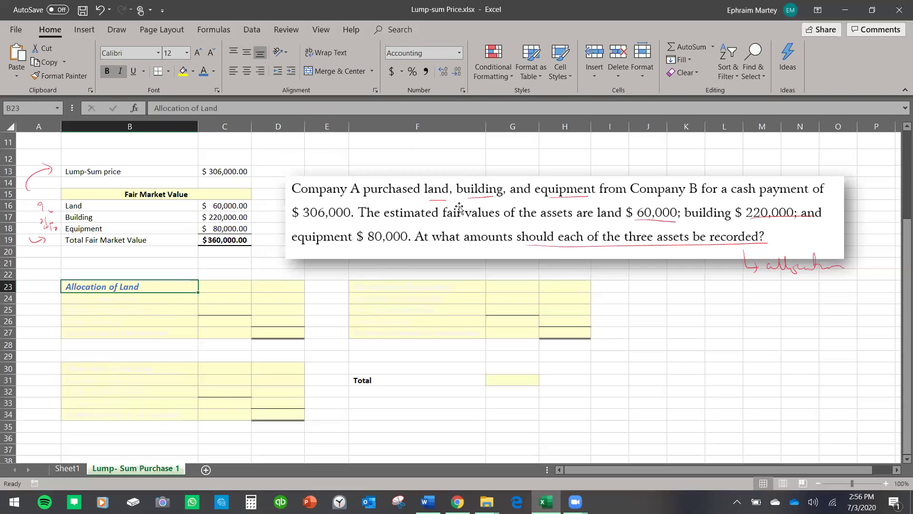
- Turn the Land fair value price label in B24 black and link C24 to the land value with =C16
click(153, 301)
click(213, 72)
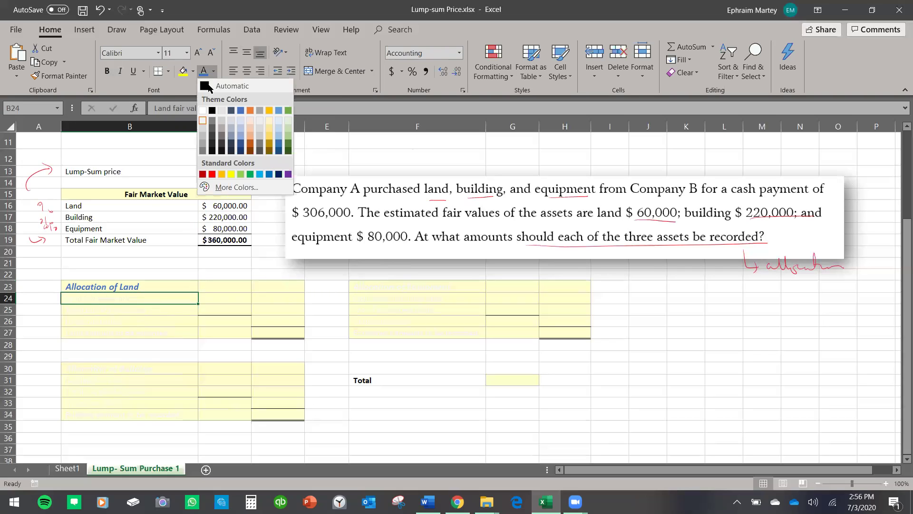
click(208, 87)
click(226, 301)
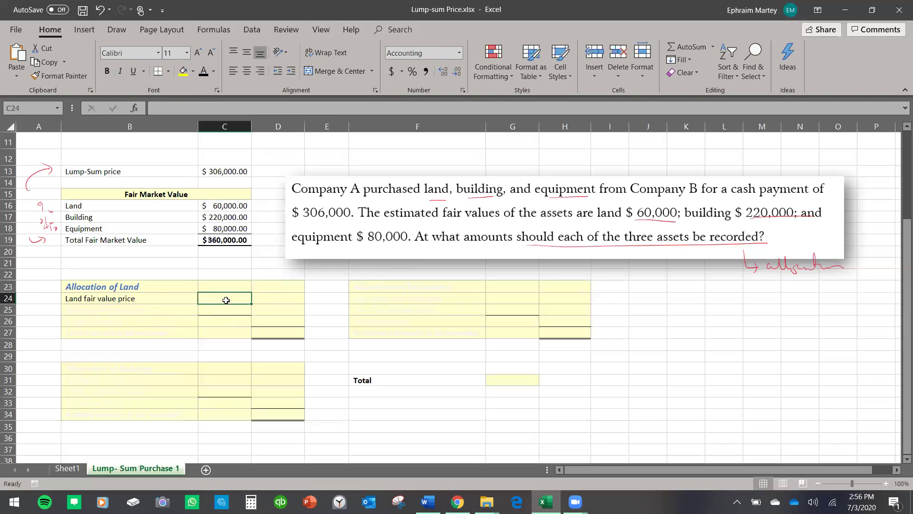
text(=)
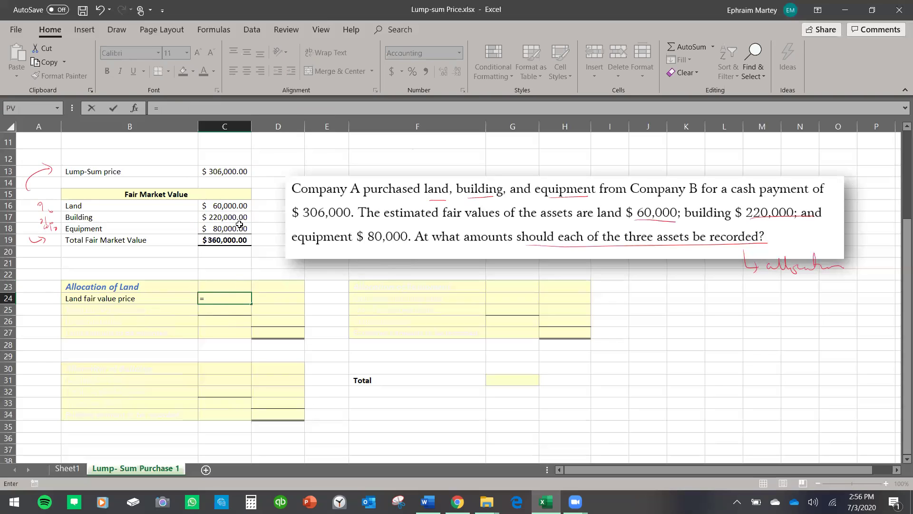
click(229, 204)
key(Return)
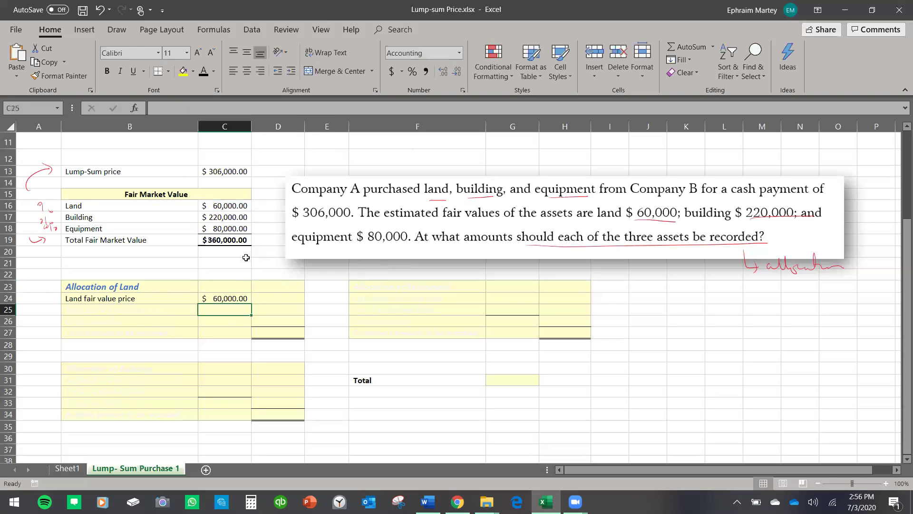
- Turn the Total Fair Market Value label in B25 black and link C25 to the total fair market value with =C19
click(156, 310)
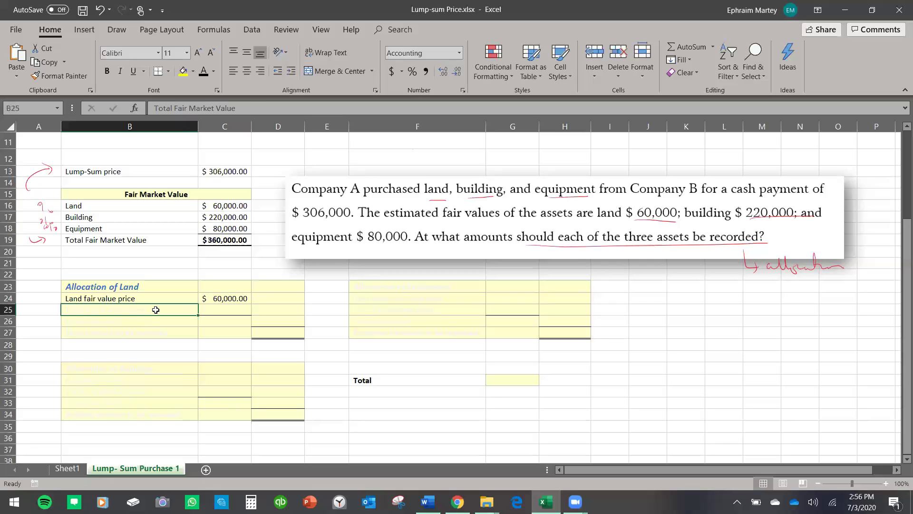
click(203, 70)
click(225, 309)
text(=)
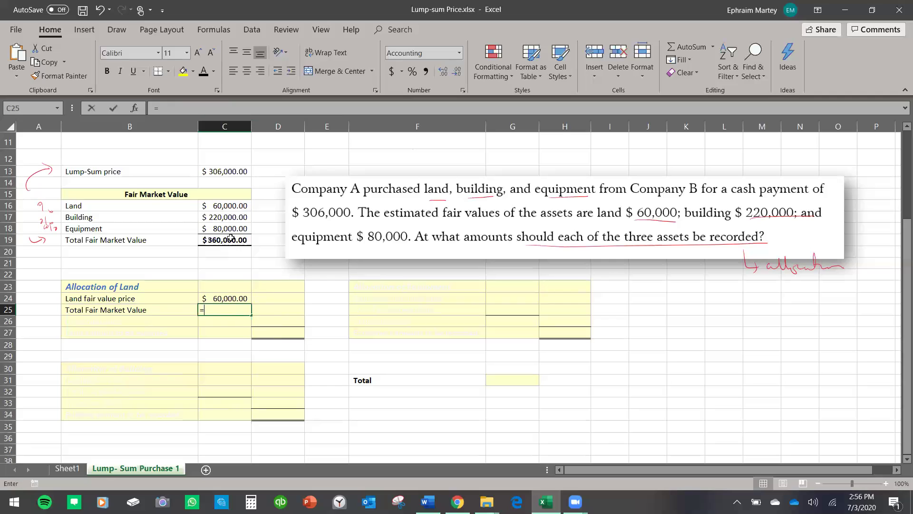
click(227, 240)
key(Return)
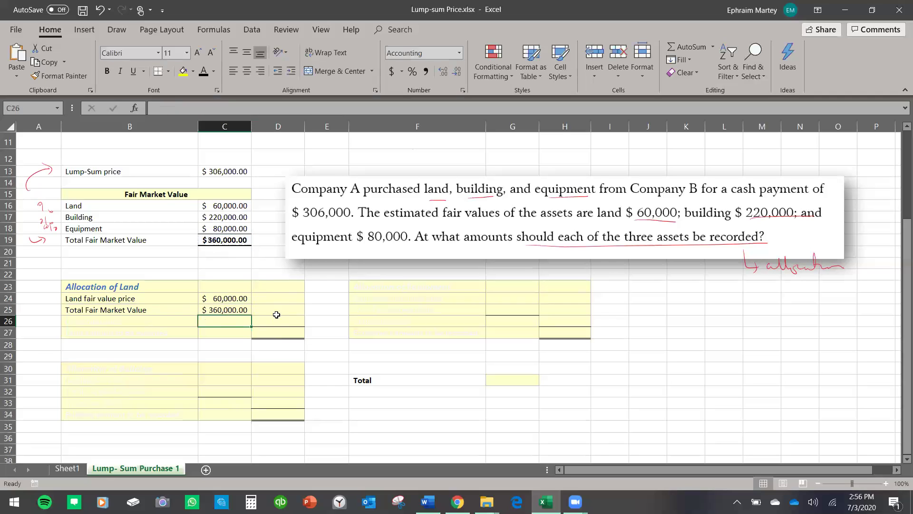
- Calculate the land's share of total fair market value in D25 with =C24/C25
click(277, 314)
text(=)
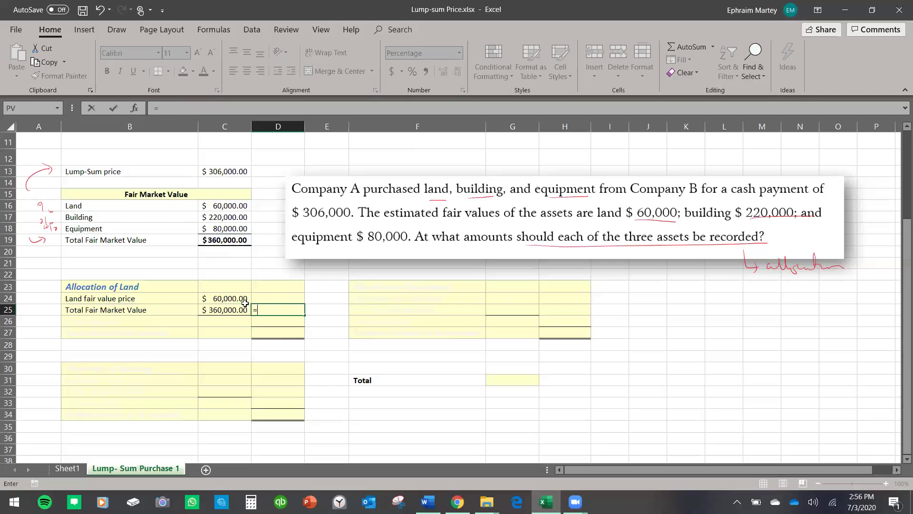
click(235, 298)
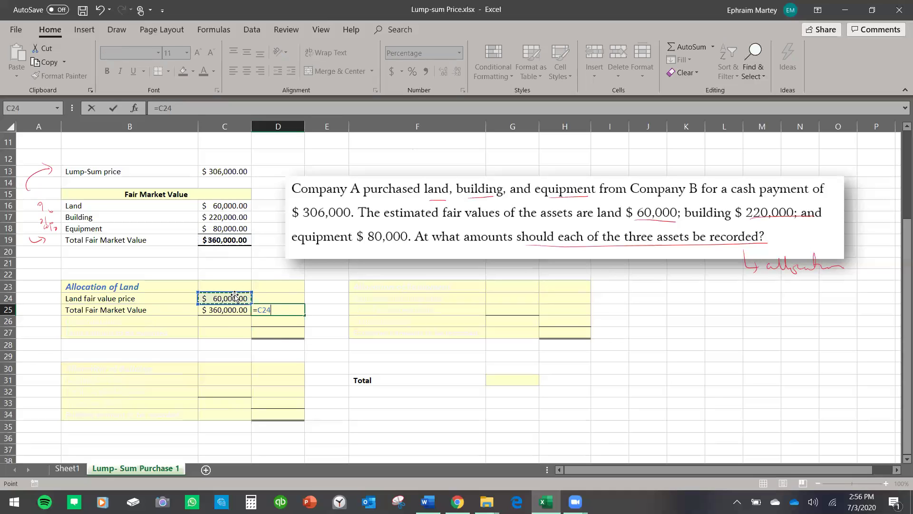
text(/)
click(229, 310)
key(Return)
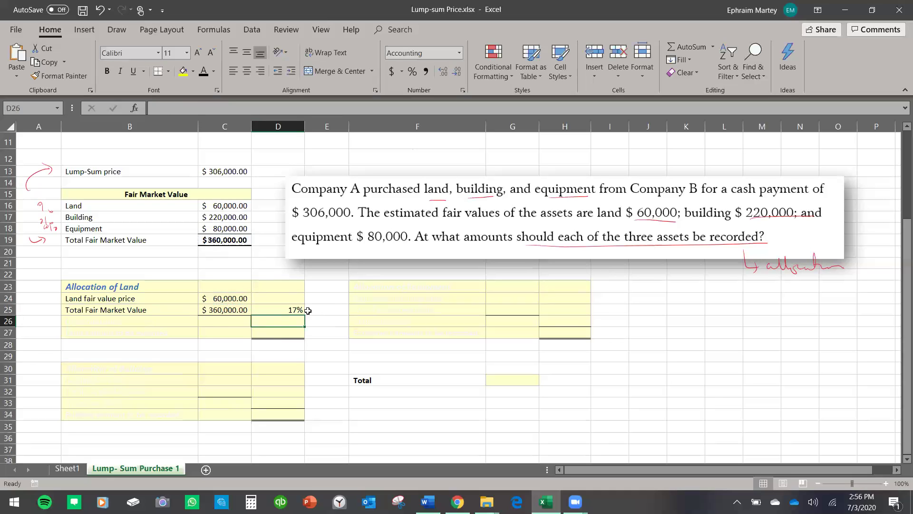
- Turn the Lump-Sum price label in B26 black and link D26 to the purchase price with =C13
click(144, 320)
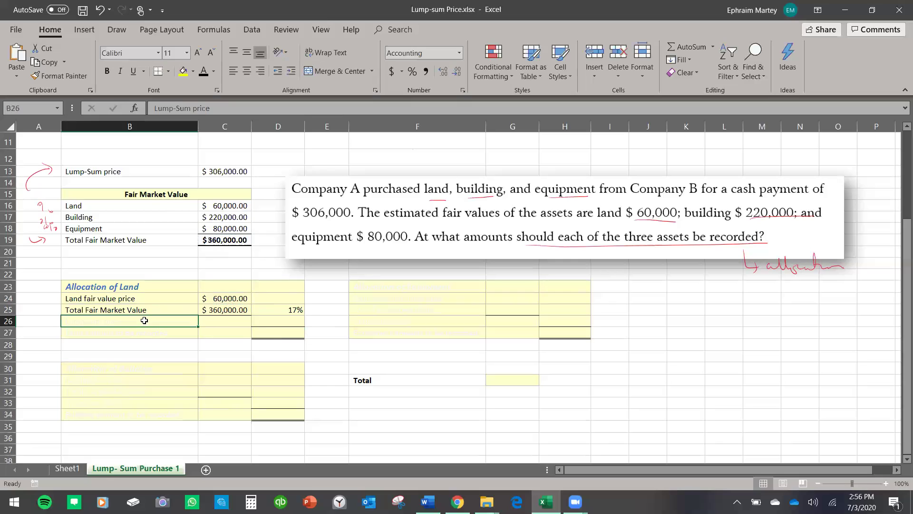
click(203, 71)
click(293, 319)
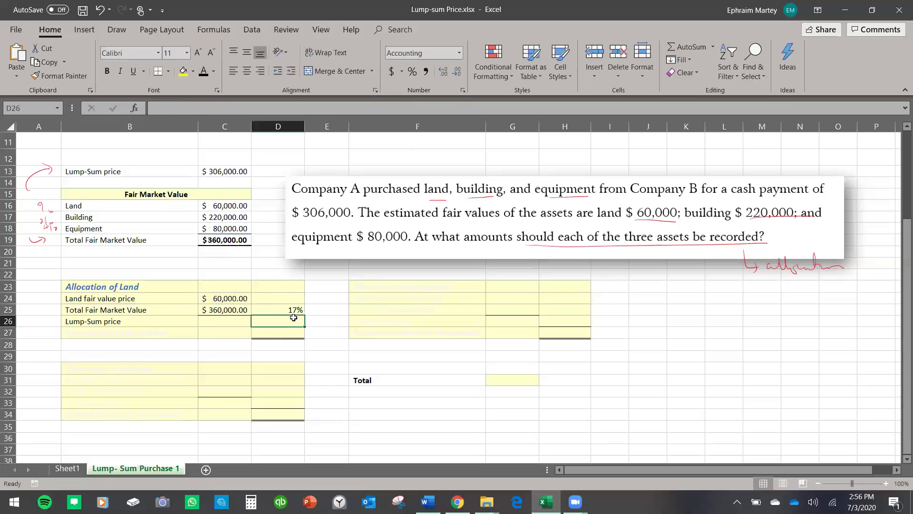
text(=)
click(221, 171)
key(Return)
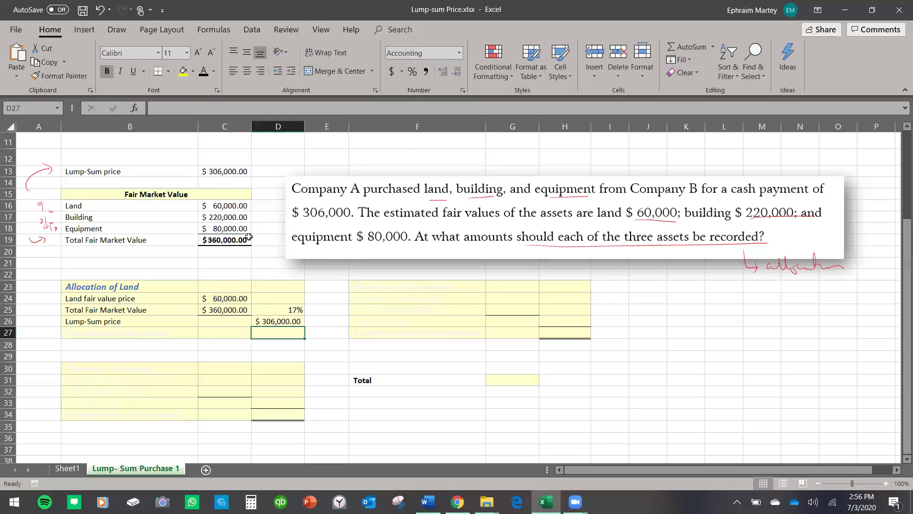
- Turn the Land amount to be recorded label in B27 black and calculate the amount in D27 with =D25*D26
click(164, 332)
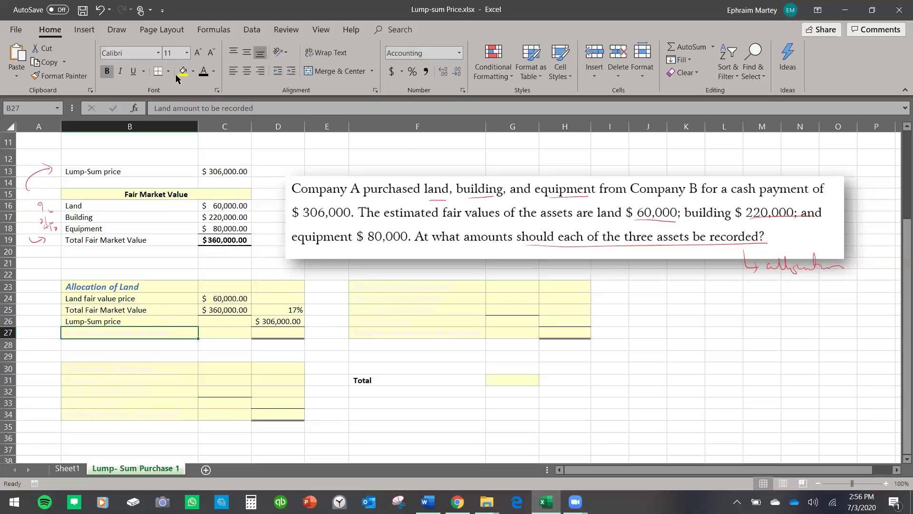
click(203, 71)
click(290, 331)
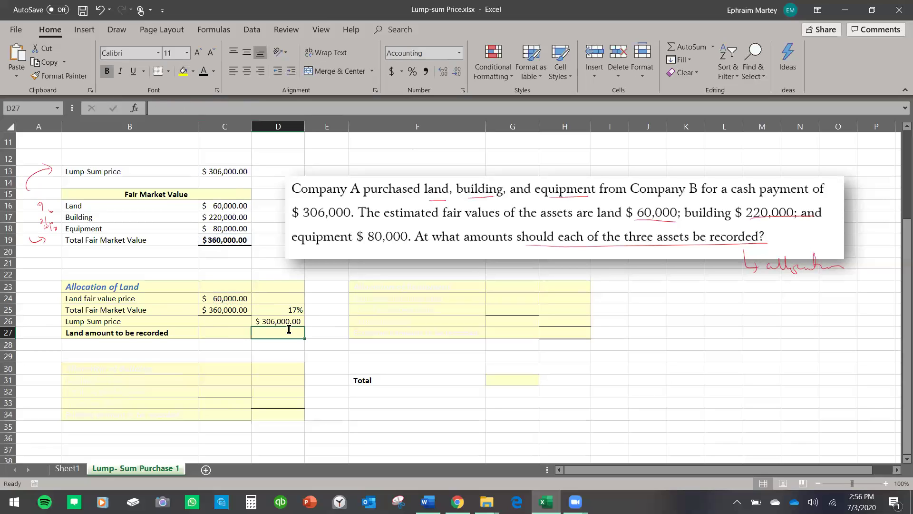
text(=)
click(289, 310)
text(*)
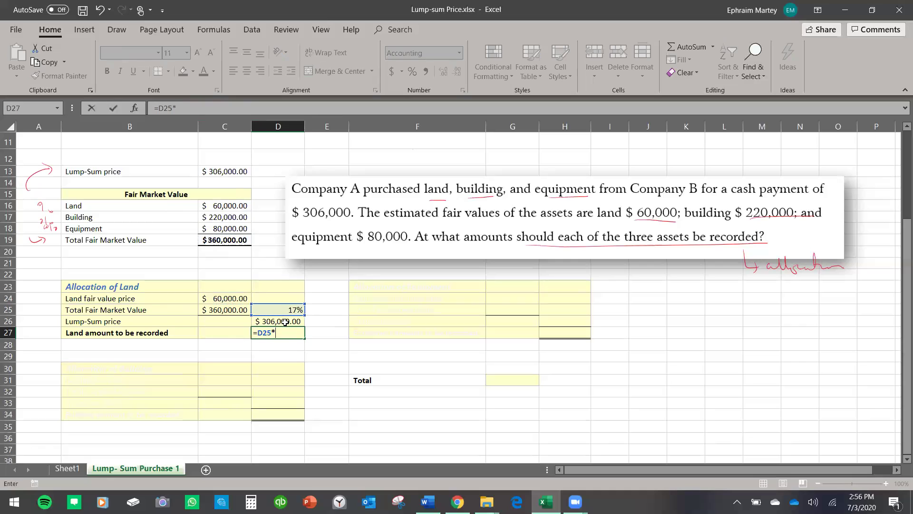
click(284, 322)
key(Return)
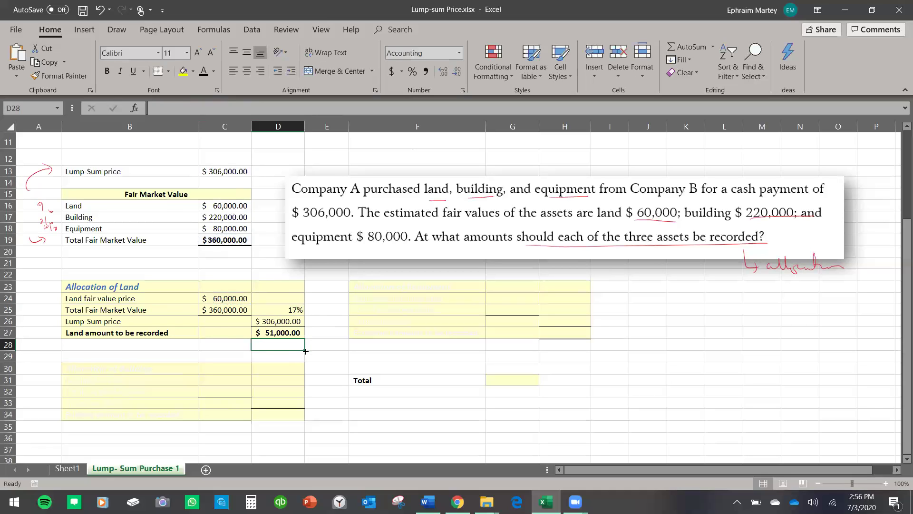
- Copy the formatting of the Allocation of Land heading in B23 onto the Allocation of Building heading in B30
click(130, 289)
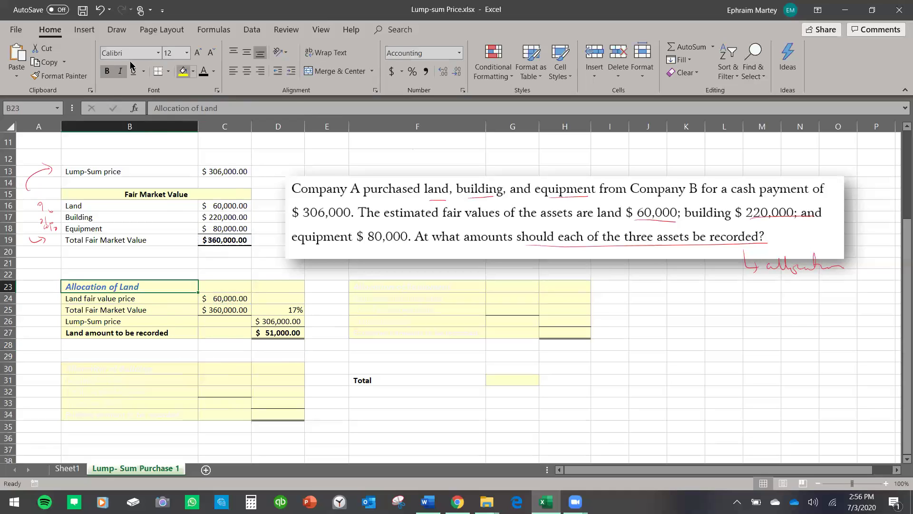
click(65, 75)
click(153, 368)
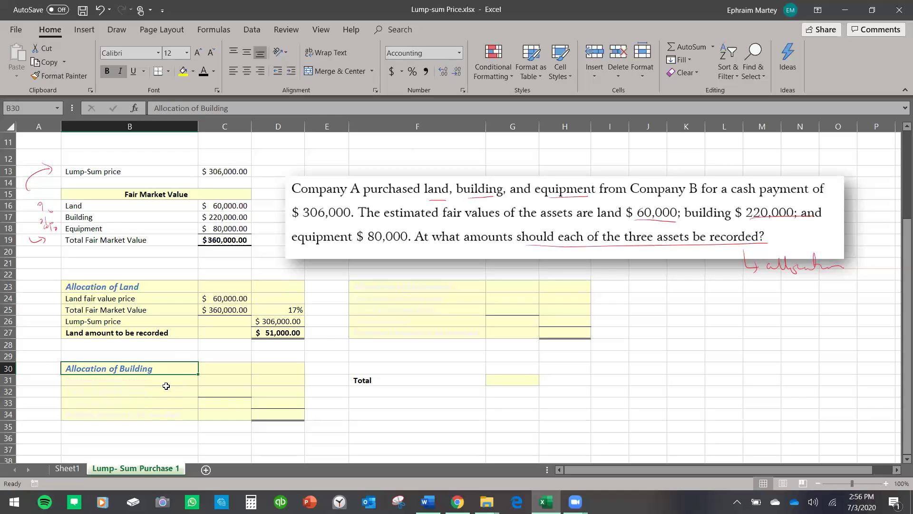
- Turn the Building fair value price label in B31 black and link C31 to the building value with =C17
click(166, 386)
click(204, 72)
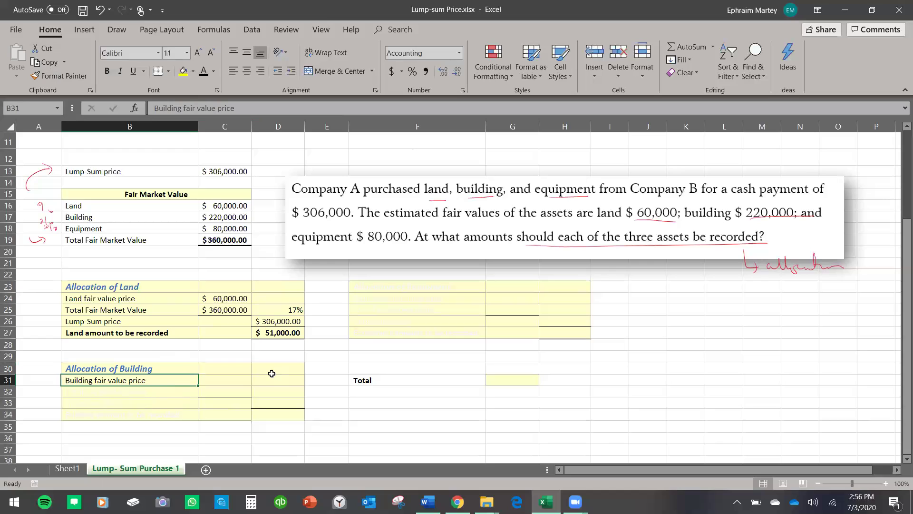
click(238, 380)
text(=)
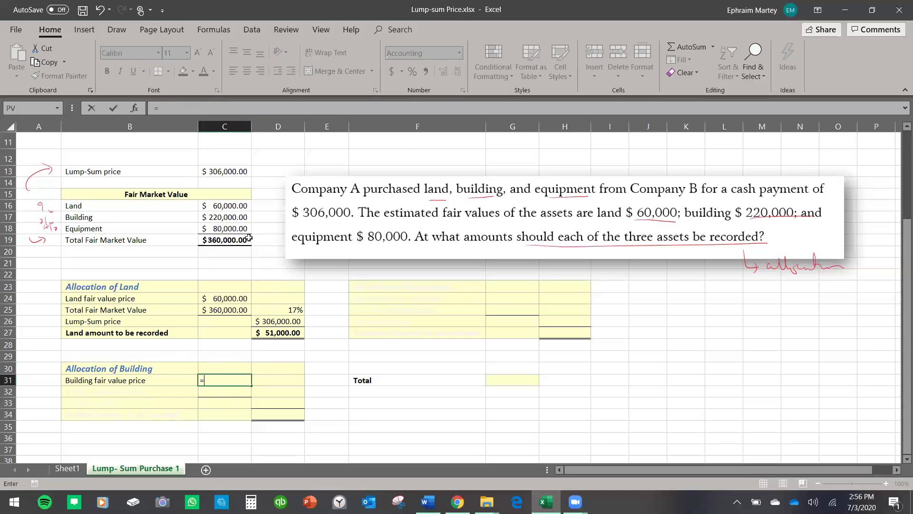
click(232, 219)
key(Return)
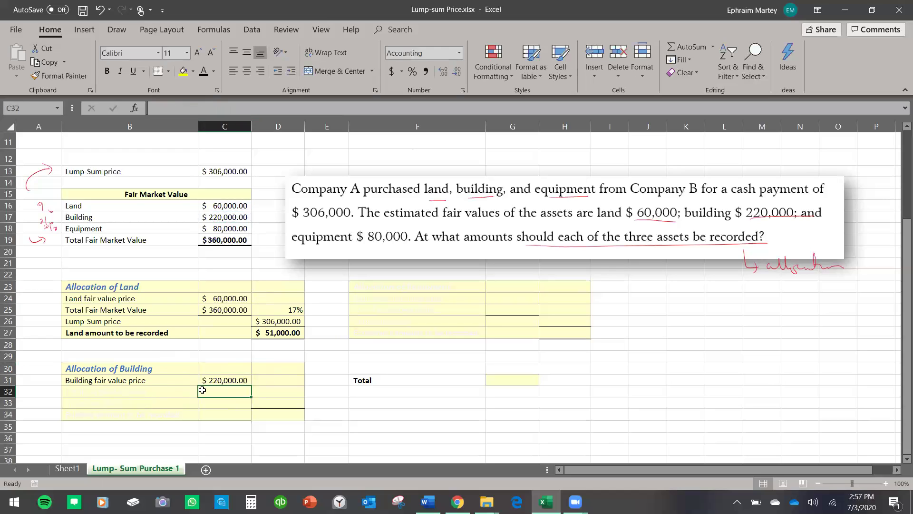
- Turn the Total Fair Market Value label in B32 black and link C32 to the total fair market value with =C19
click(170, 386)
click(203, 72)
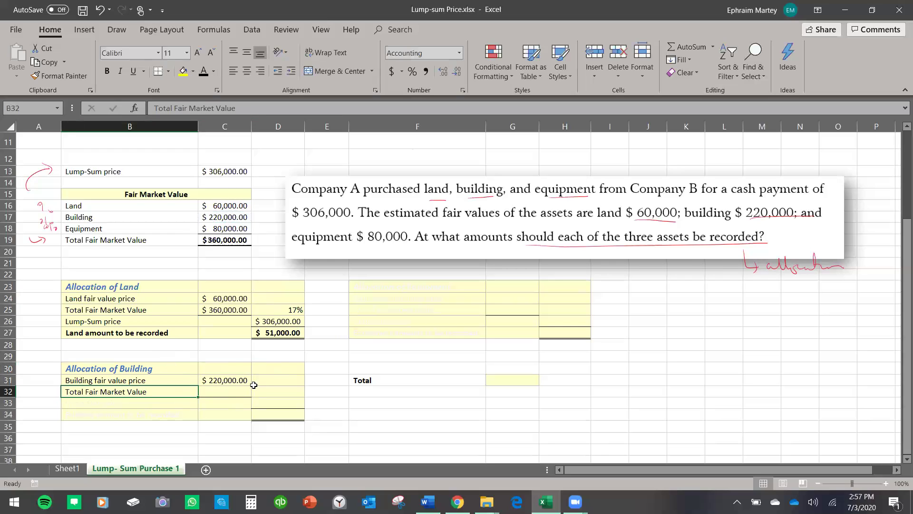
click(240, 387)
text(=)
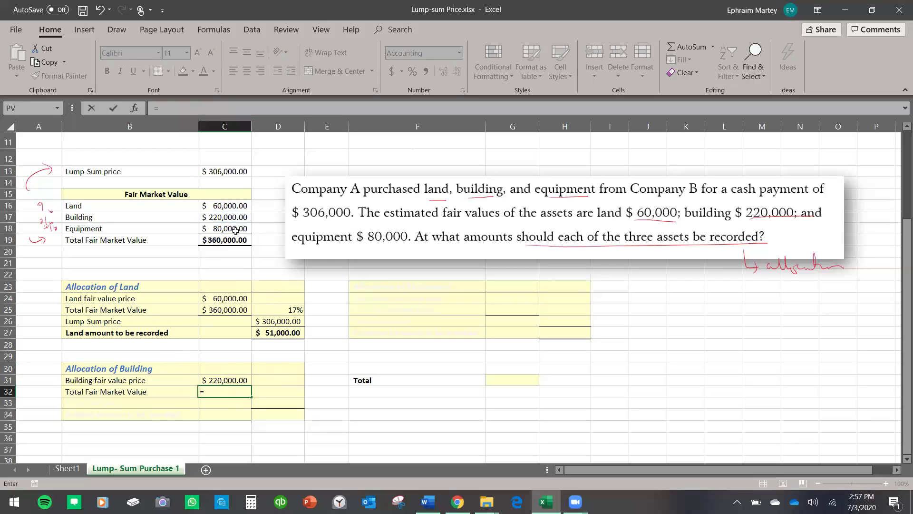
click(235, 240)
key(Return)
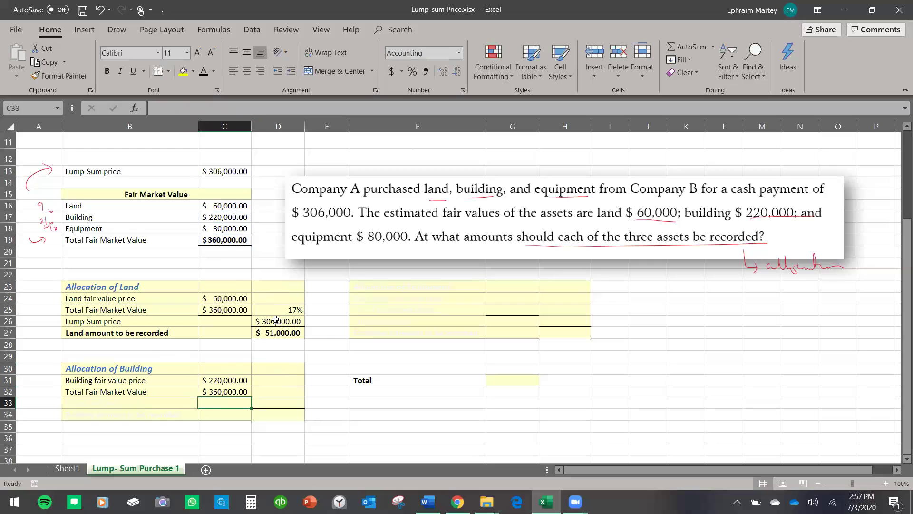
- Calculate the building's share of total fair market value in D32 with =C31/C32
click(277, 390)
text(=)
click(238, 380)
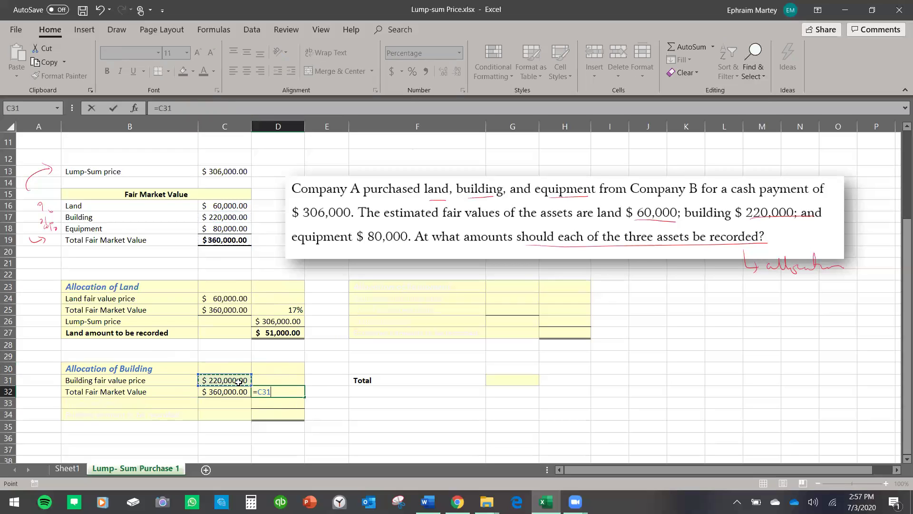
text(/)
click(238, 391)
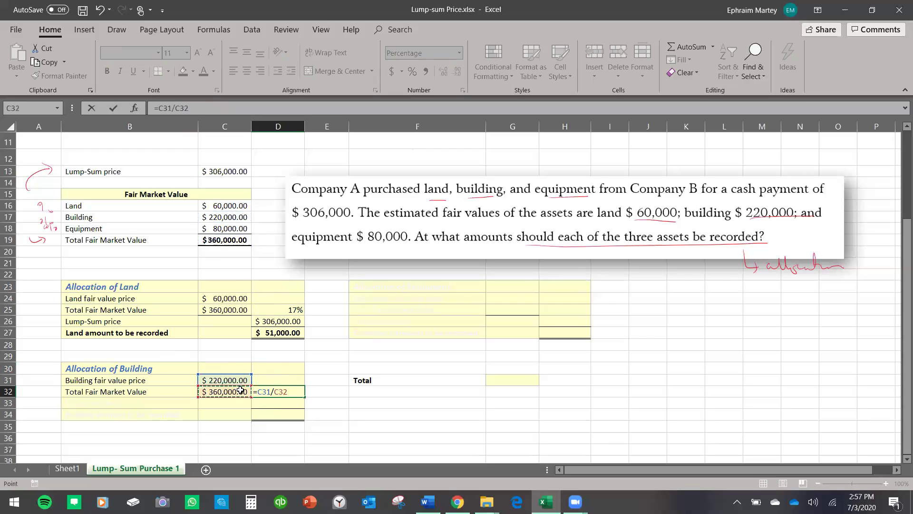
key(Return)
- Turn the Lump-Sum price label in B33 black and link D33 to the purchase price with =C13
click(164, 403)
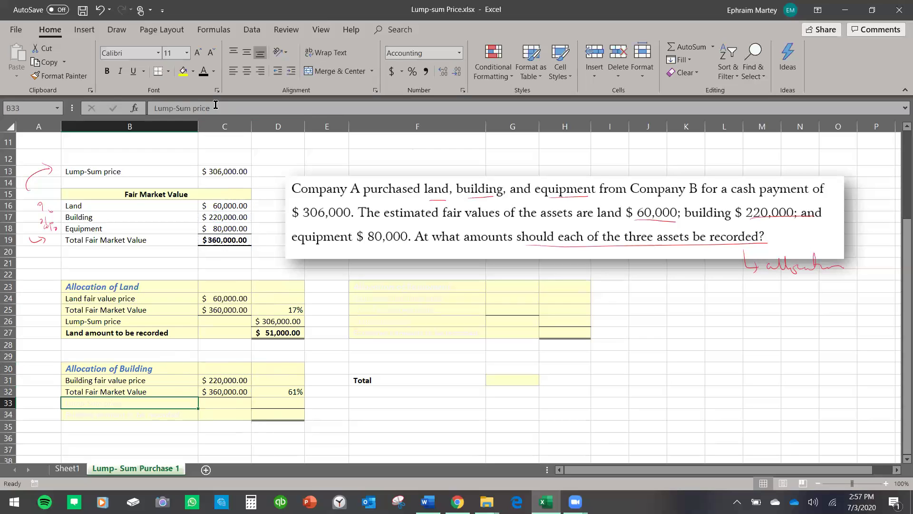
click(203, 70)
click(278, 402)
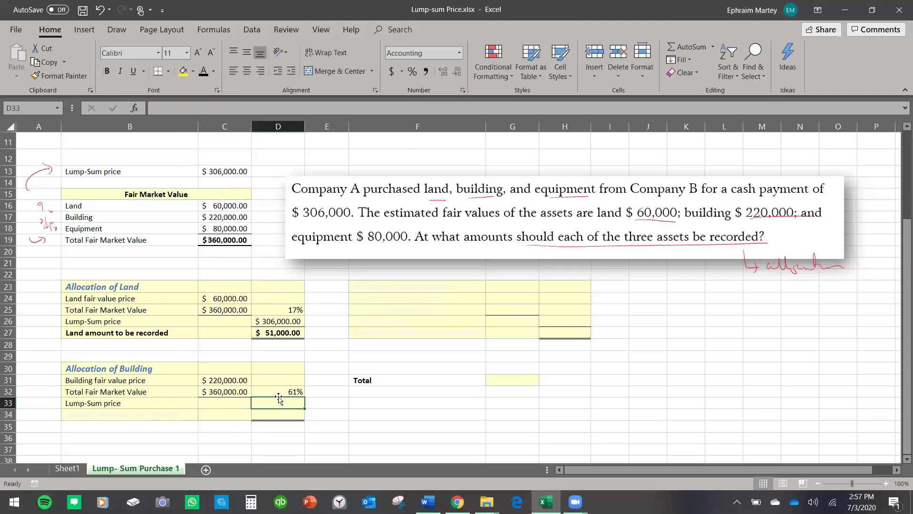
text(=)
click(226, 171)
key(Return)
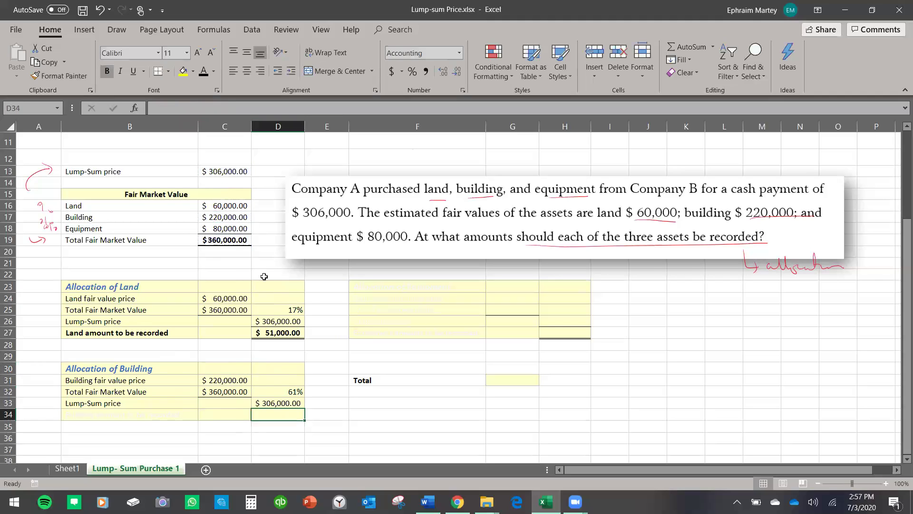
- Calculate the building amount to be recorded in D34 with =D32*D33
text(=)
click(290, 391)
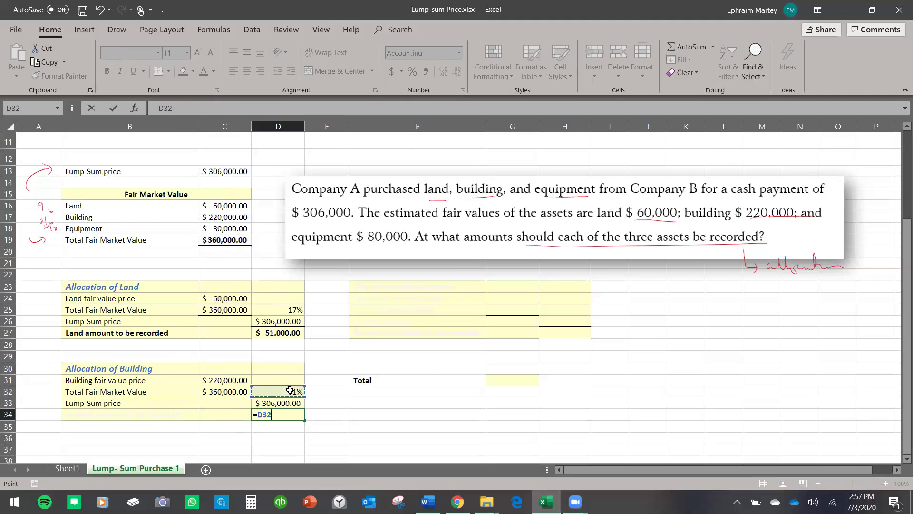
text(*)
click(290, 402)
key(Return)
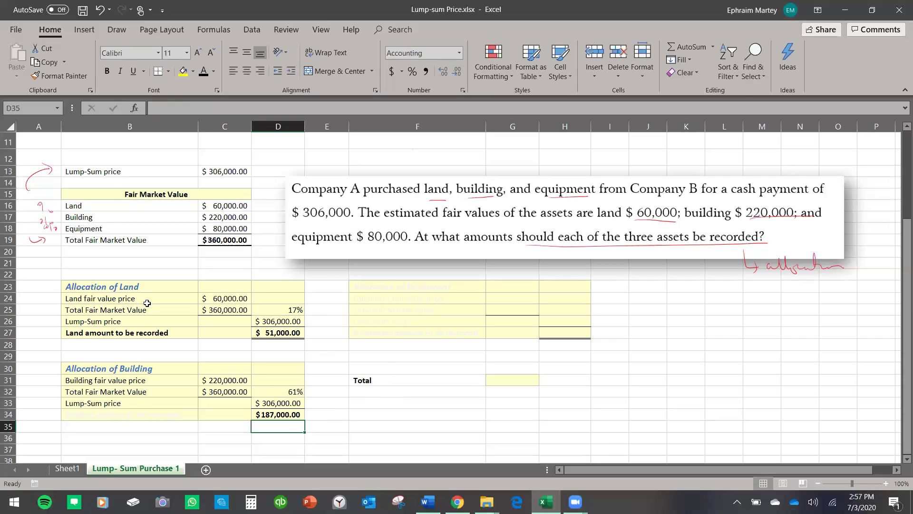
- Copy the formatting of the Allocation of Land heading in B23 onto the Allocation of Equipment heading in F23
click(137, 288)
click(59, 76)
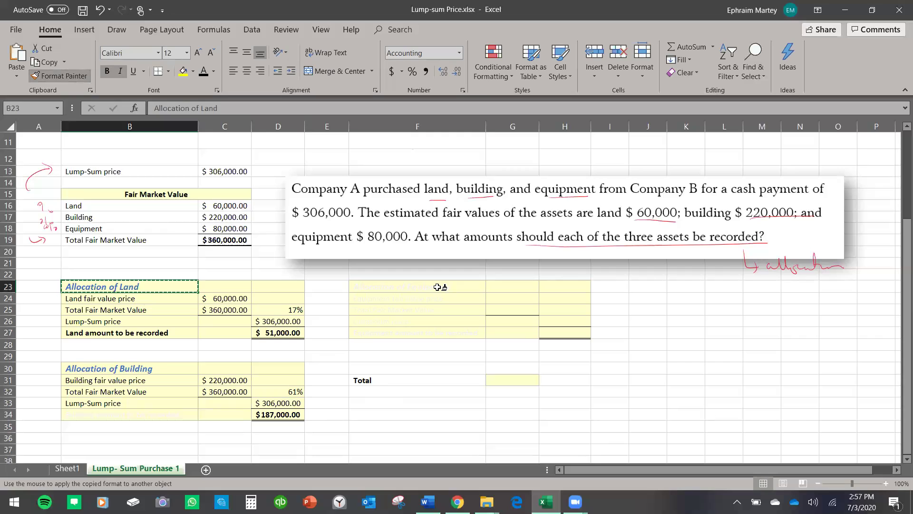
click(414, 286)
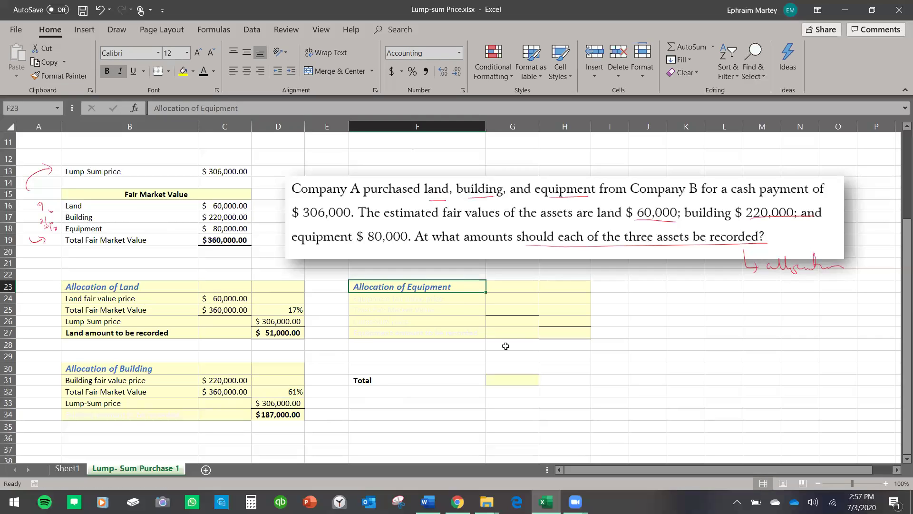
- Turn the Equipment fair value price label in F24 black and link G24 to the equipment value with =C18
click(441, 301)
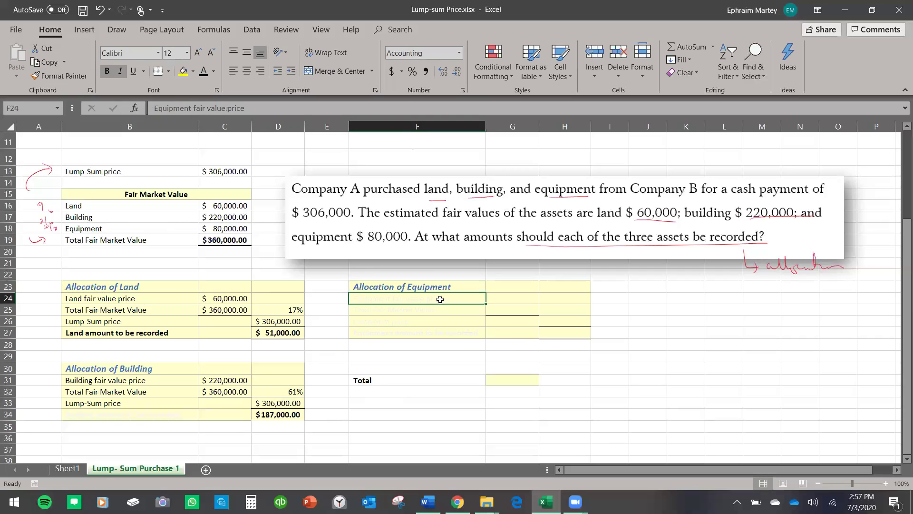
click(200, 70)
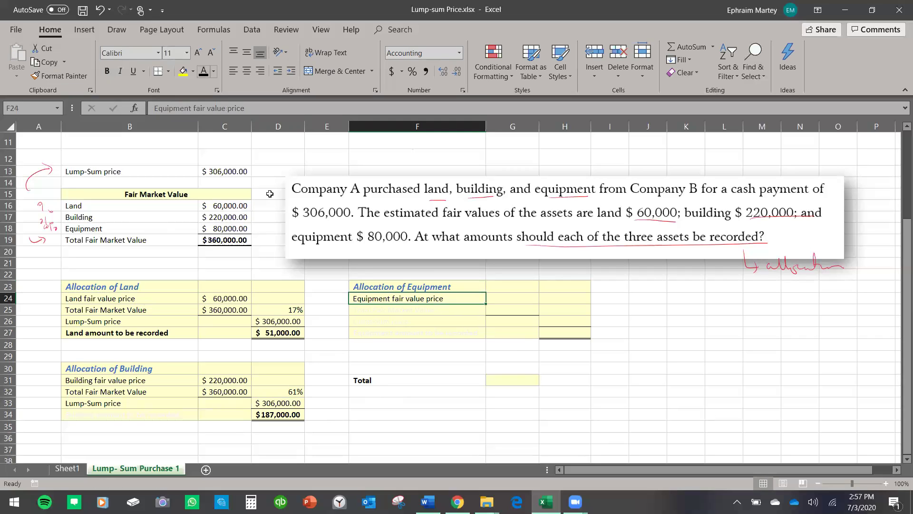
click(521, 298)
text(=)
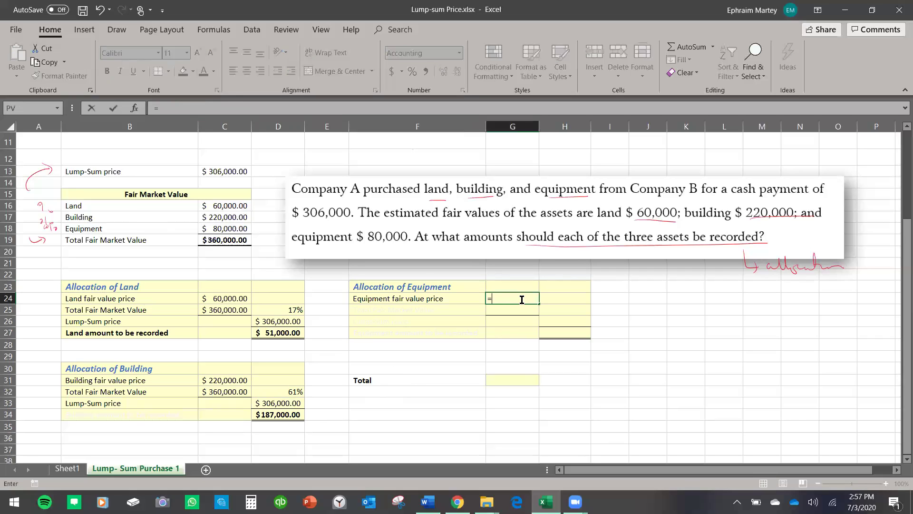
click(236, 230)
key(Return)
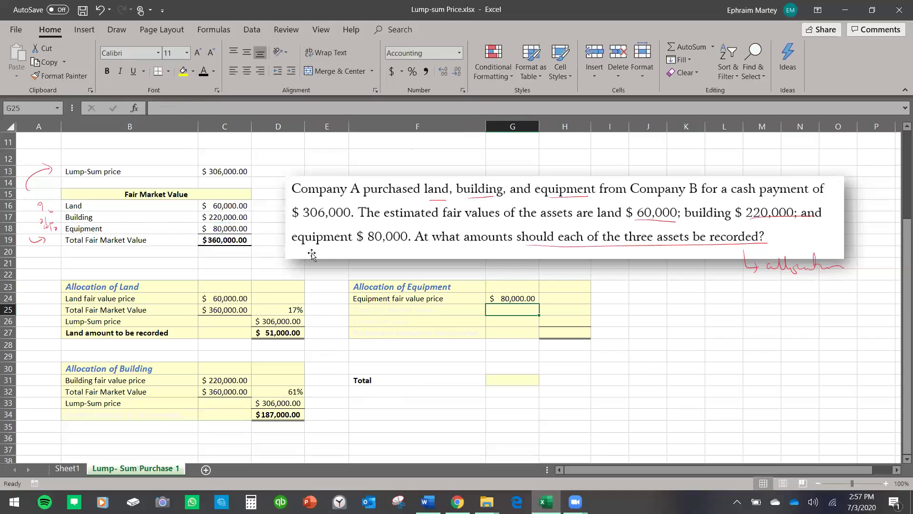
- Turn the Total Fair Market Value label in F25 black and link G25 to the total with =C19
click(367, 310)
click(204, 71)
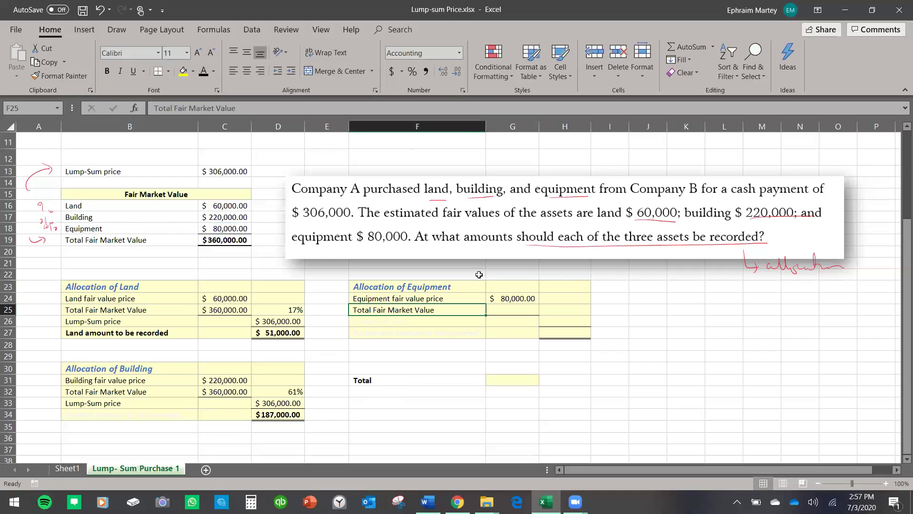
click(512, 310)
text(=)
click(227, 239)
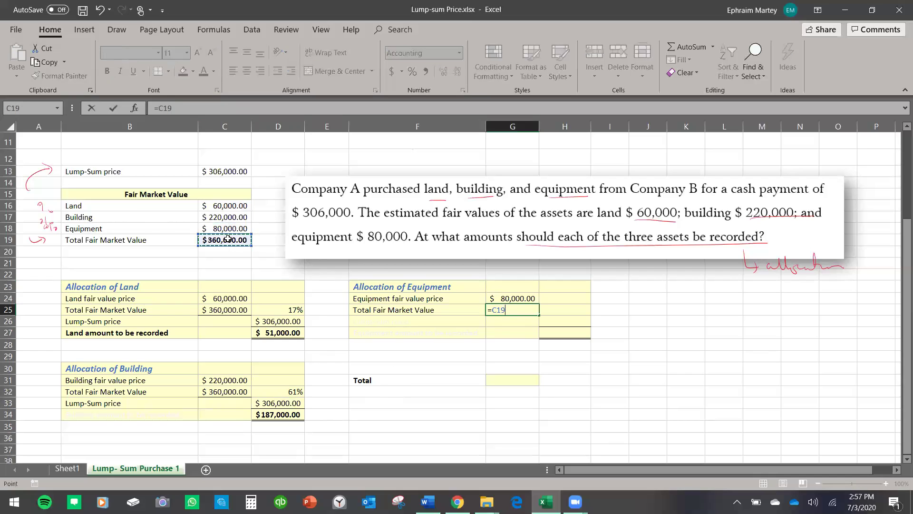
key(Return)
- Calculate the equipment's share of the total fair market value in H25 with =G24/G25
click(566, 314)
text(=)
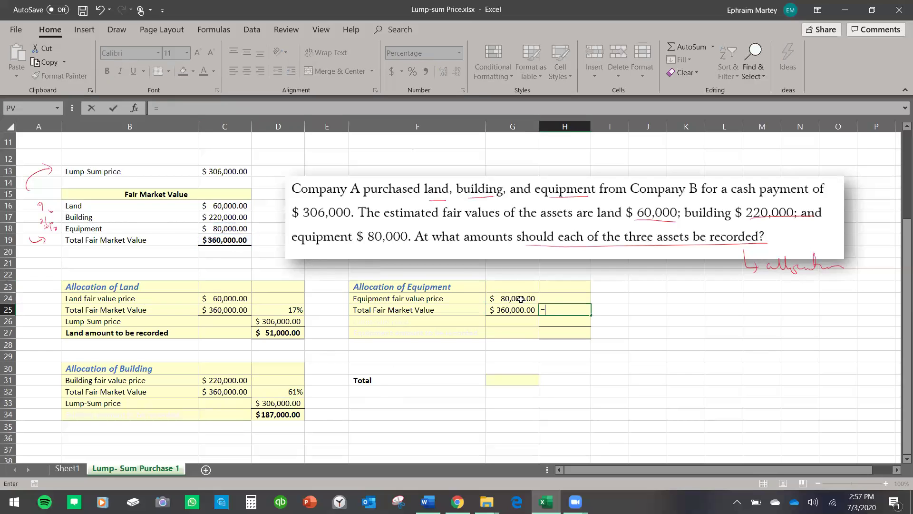
click(521, 298)
text(/)
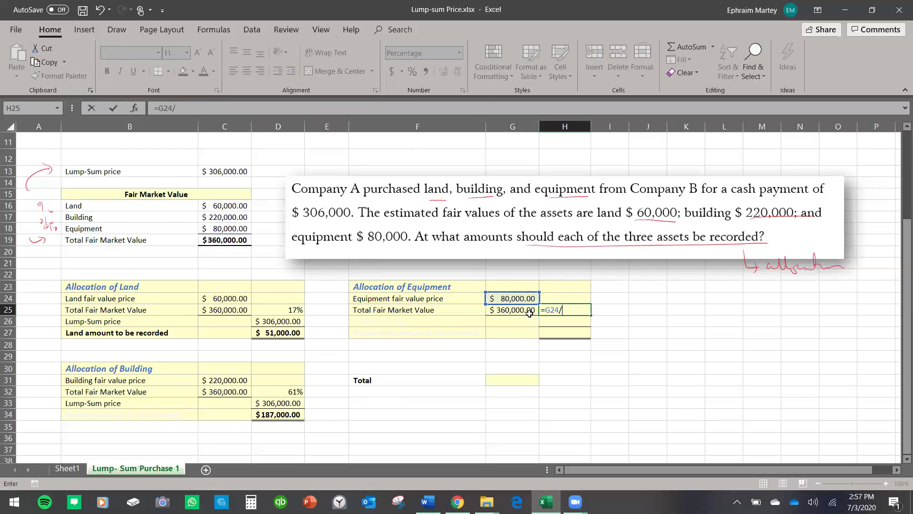
click(524, 310)
key(Return)
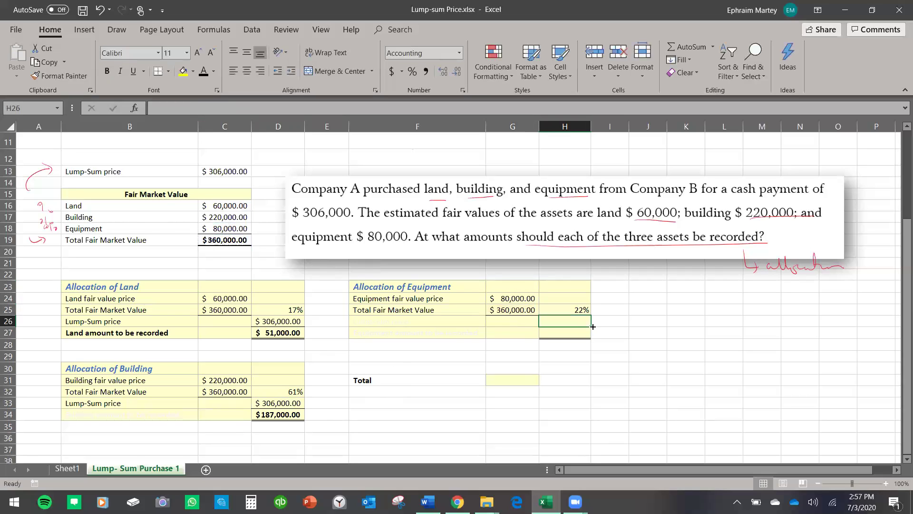
- Turn the Lump-Sum price label in F26 black and link H26 to the purchase price with =C13
click(442, 321)
click(203, 71)
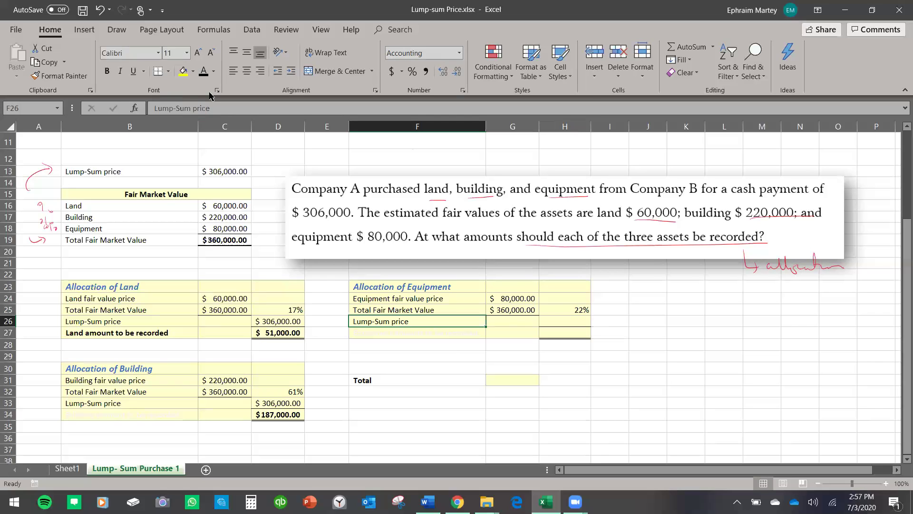
click(562, 321)
text(=)
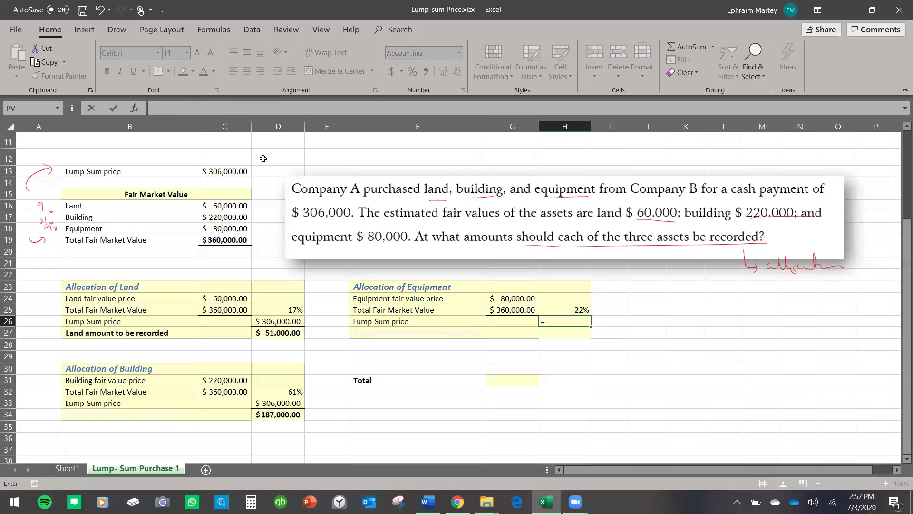
click(222, 172)
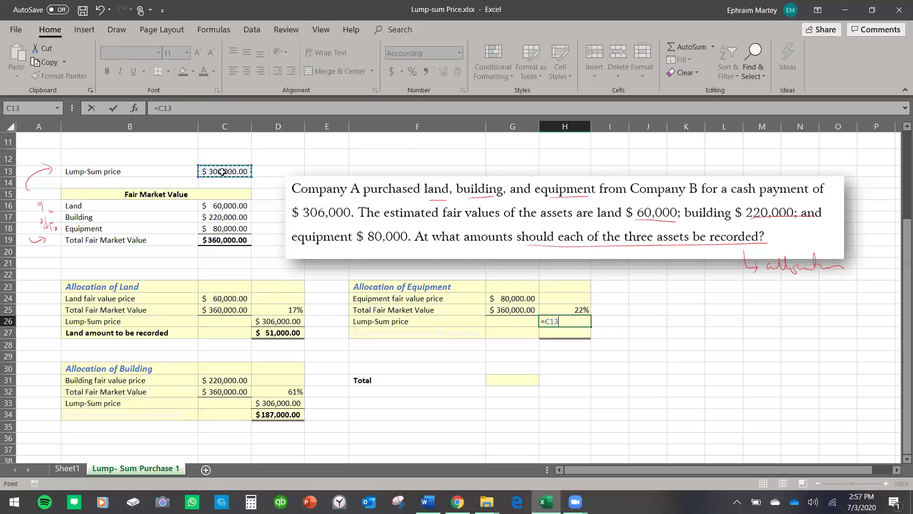
key(Return)
- Turn the Equipment amount to be recorded label in F27 black and calculate the amount in H27 with =H25*H26
click(464, 331)
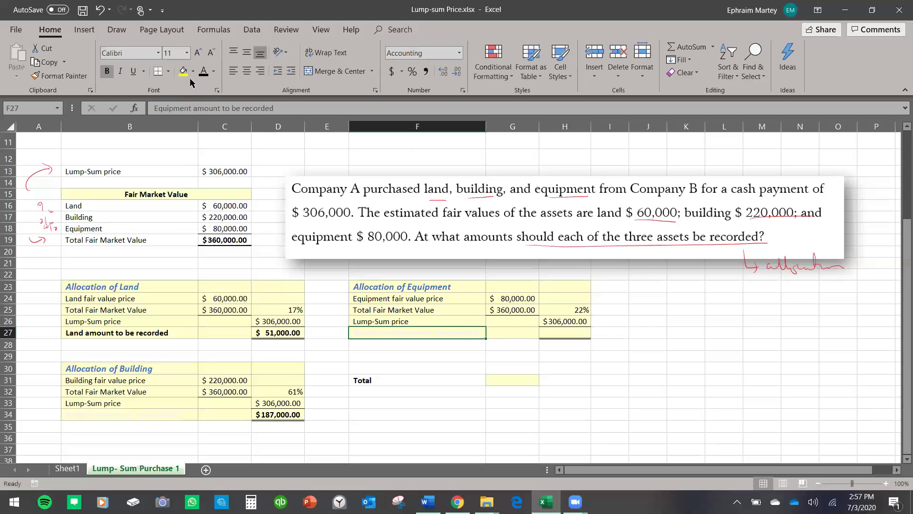
click(203, 71)
click(575, 336)
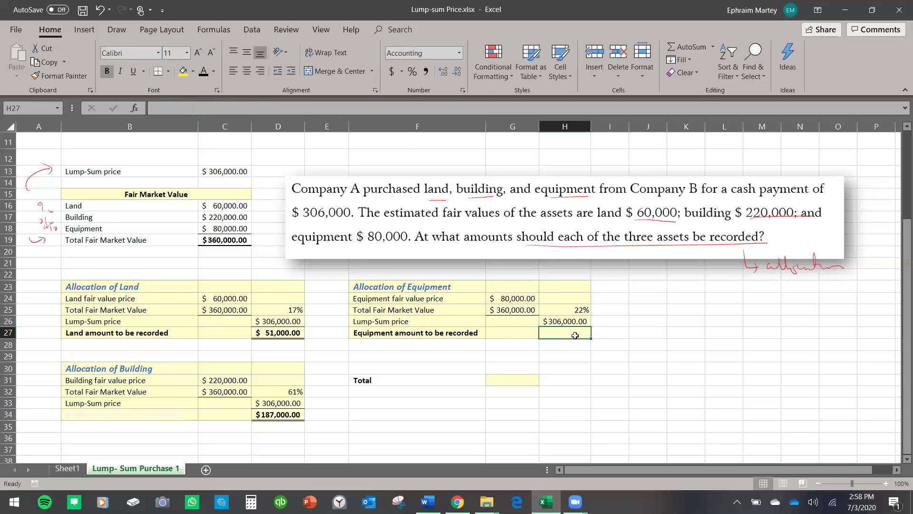
text(=)
click(582, 310)
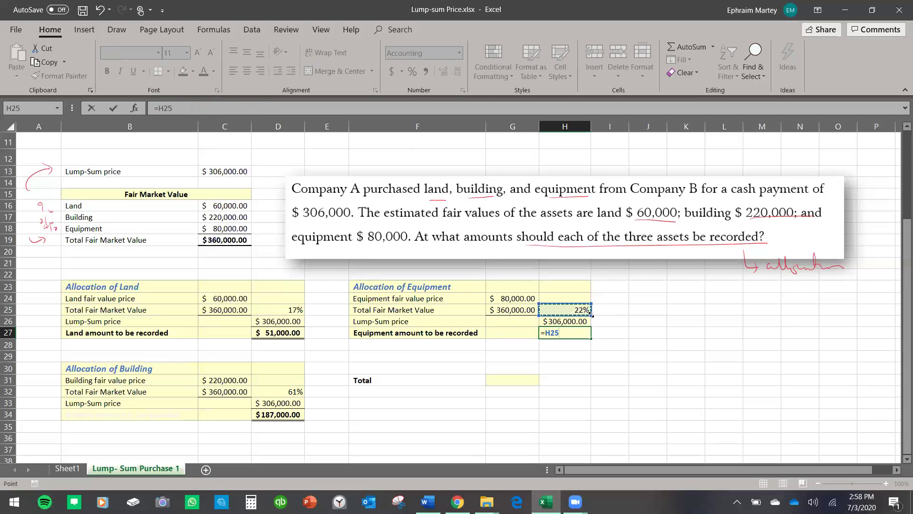
text(*)
click(582, 320)
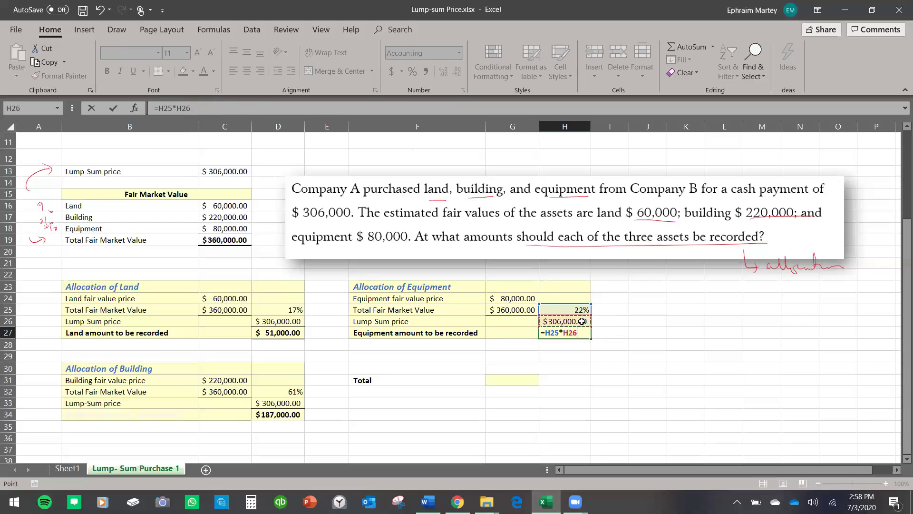
key(Return)
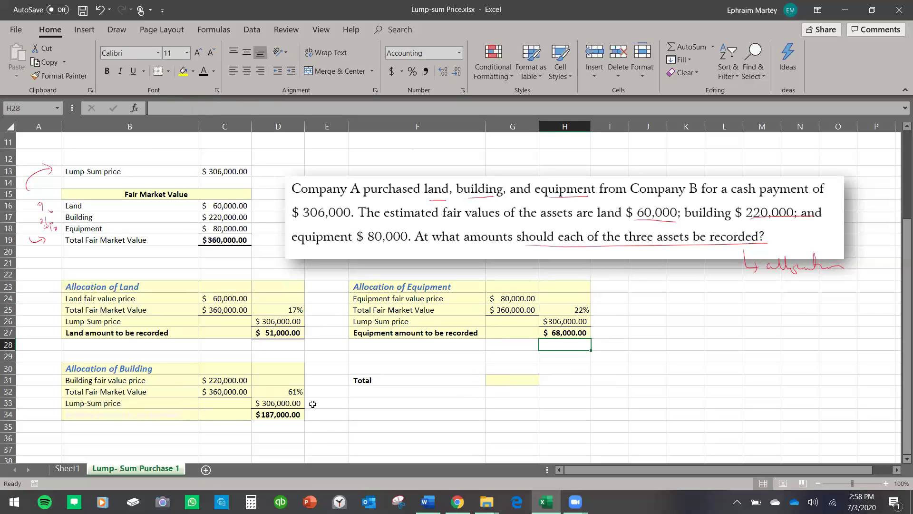
- Circle the recorded amounts in D27, D34 and H27 and the lump-sum price in C13 with red ink
click(565, 335)
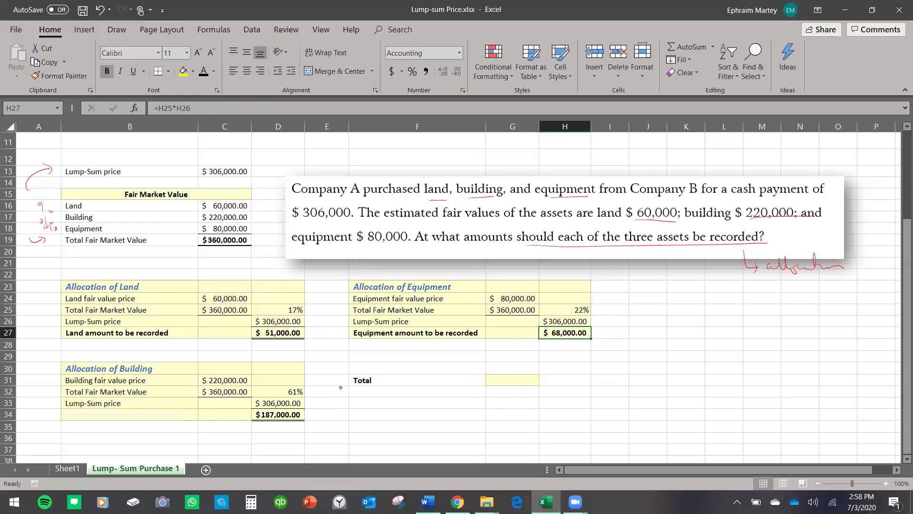
drag(287, 326, 274, 343)
mouse_move(289, 406)
mouse_down()
mouse_move(285, 431)
mouse_move(293, 413)
mouse_up()
mouse_move(542, 319)
mouse_down()
mouse_move(600, 339)
mouse_move(569, 324)
mouse_up()
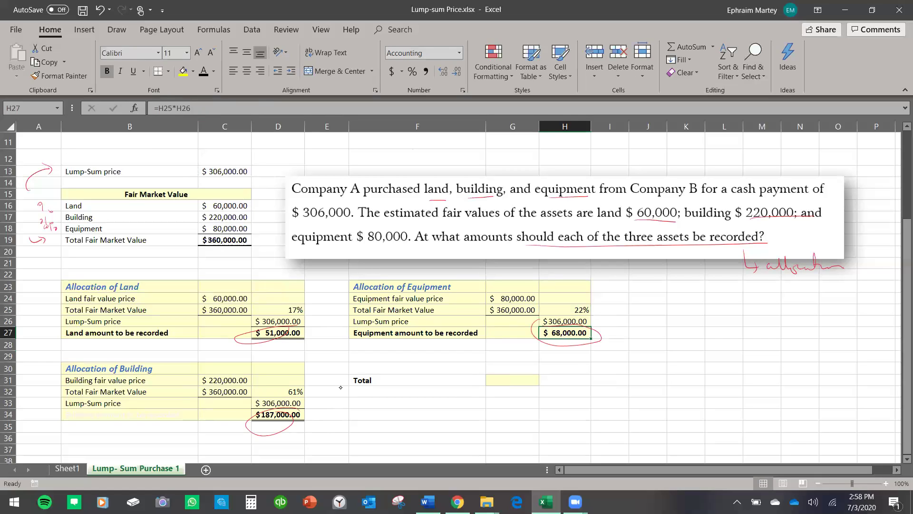
drag(244, 179, 204, 158)
- Delete the ink circle around the land amount in D27 so the cell can be selected
click(519, 379)
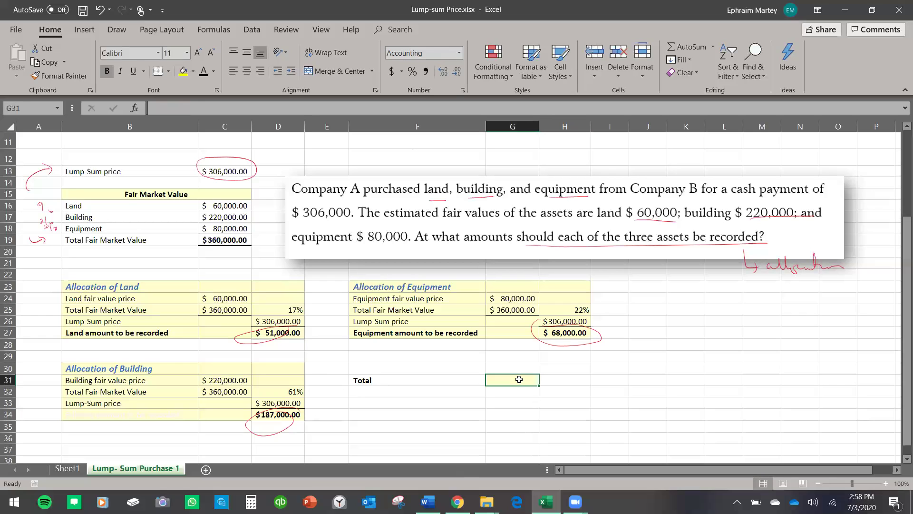
text(=)
click(273, 332)
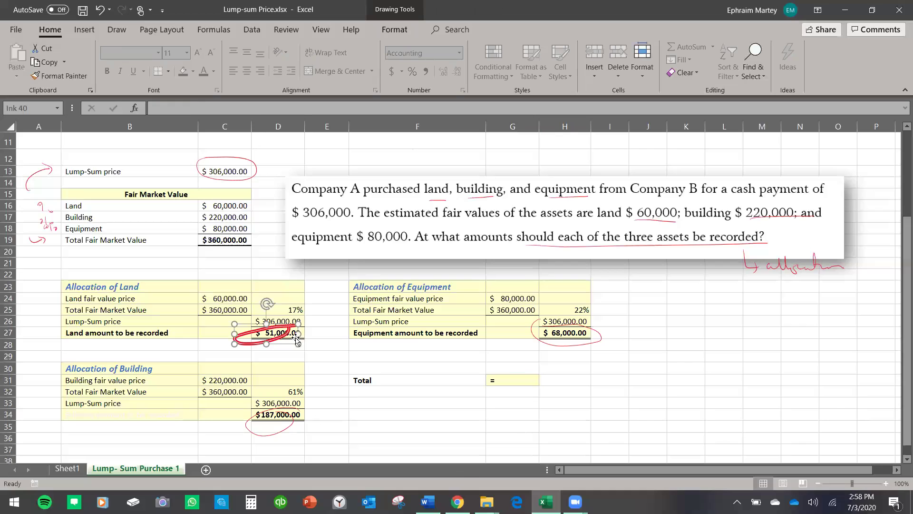
key(Delete)
click(284, 333)
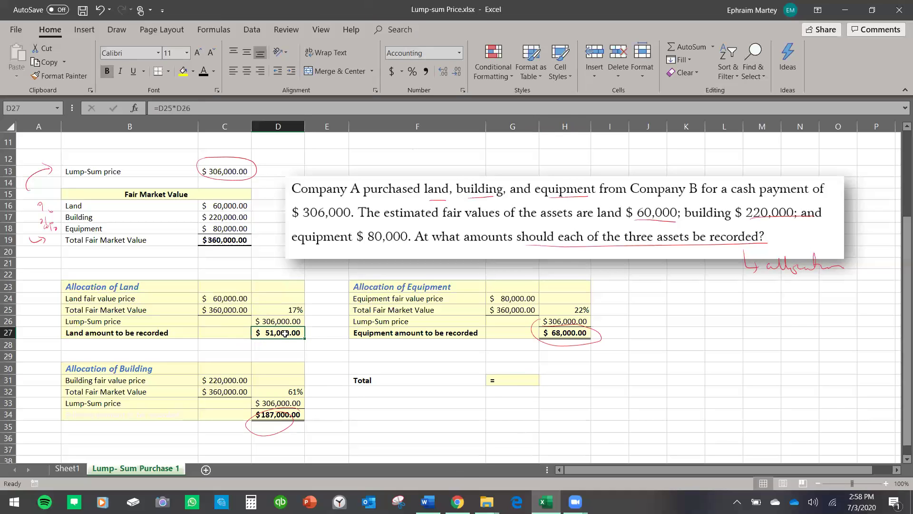
click(503, 384)
text(=)
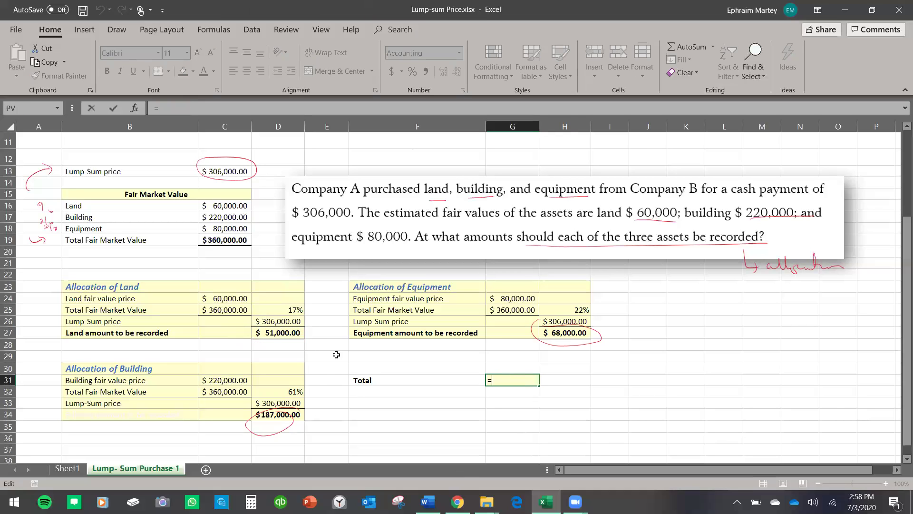
click(281, 334)
text(+)
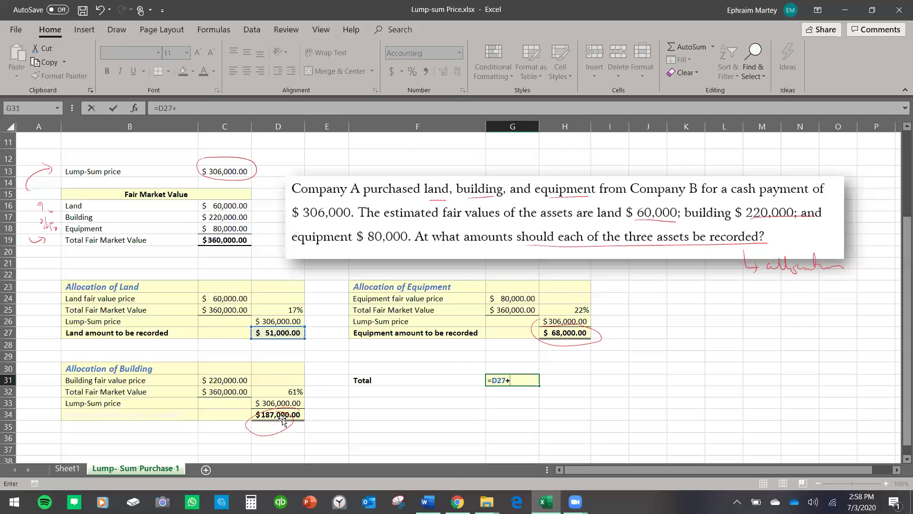
click(282, 417)
click(481, 295)
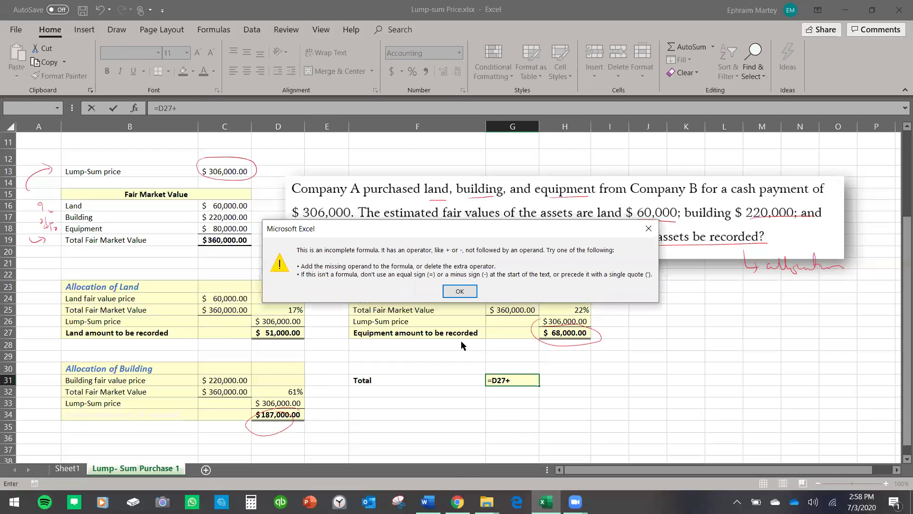
click(460, 291)
click(285, 416)
click(482, 295)
click(460, 291)
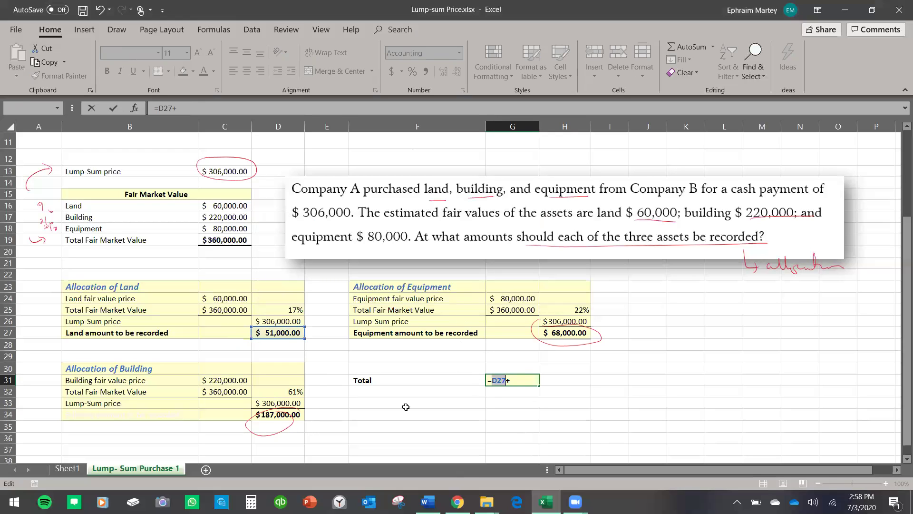
click(474, 423)
key(Escape)
text(`)
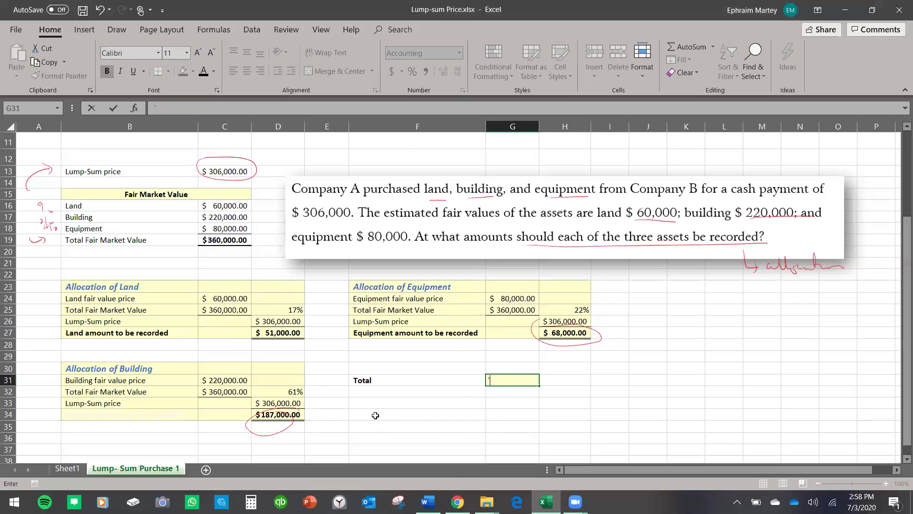
- Delete the ink circles around the building amount in D34 and the equipment amount in H27
click(285, 413)
key(Delete)
click(574, 346)
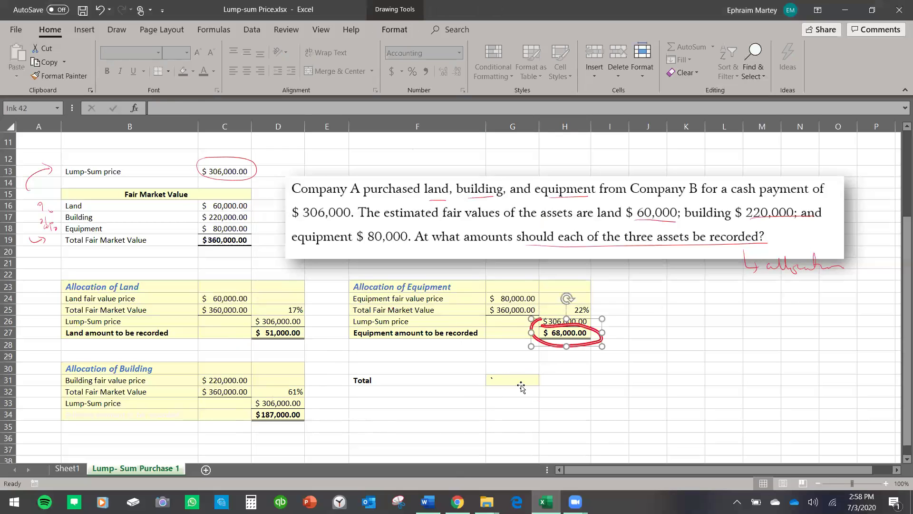
key(Delete)
- Add the land, building and equipment amounts in the Total cell G31 with =D27+D34+H27
double_click(521, 382)
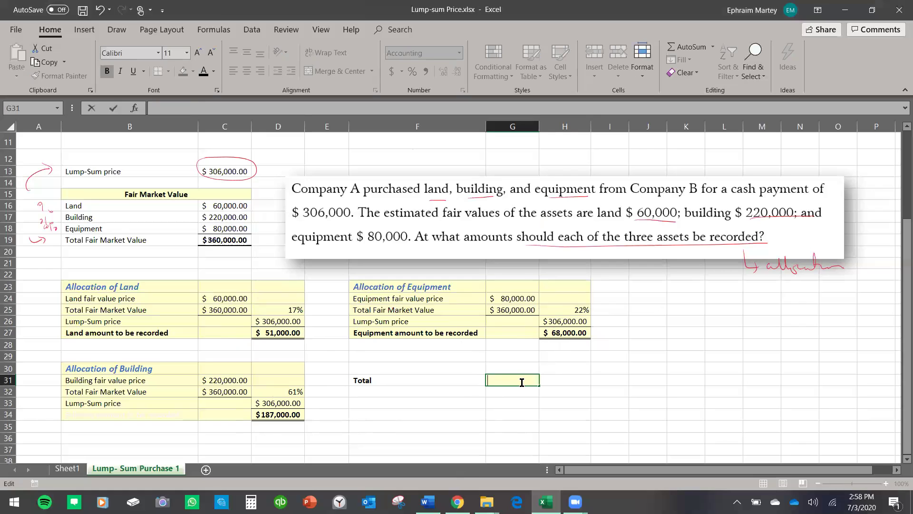
text(=)
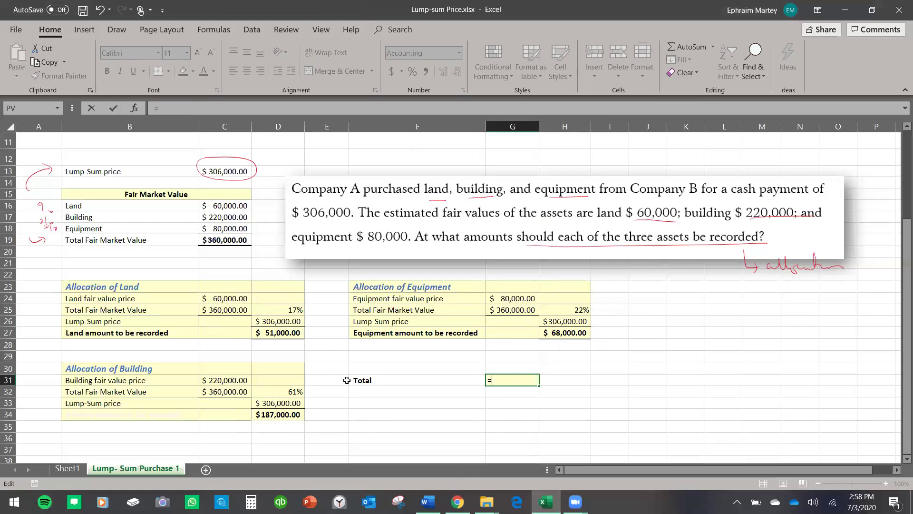
click(283, 331)
text(+)
click(292, 414)
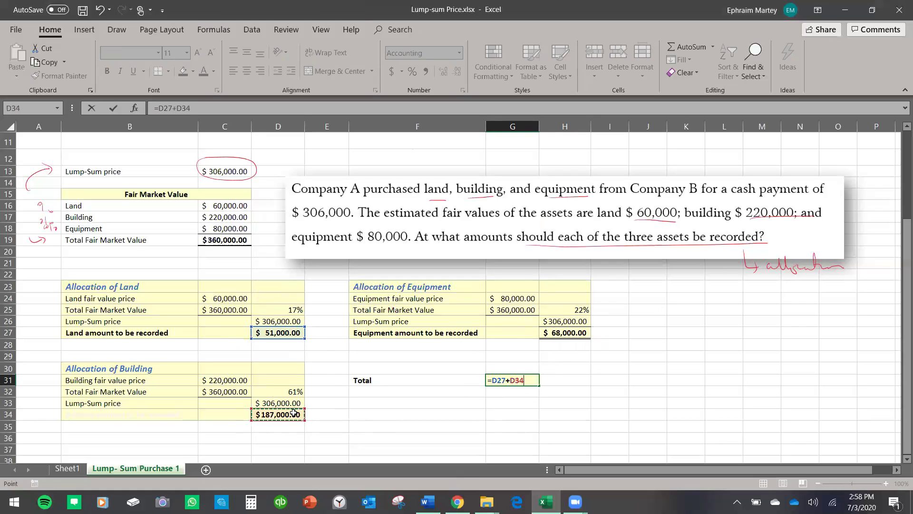
text(+)
click(564, 333)
key(Return)
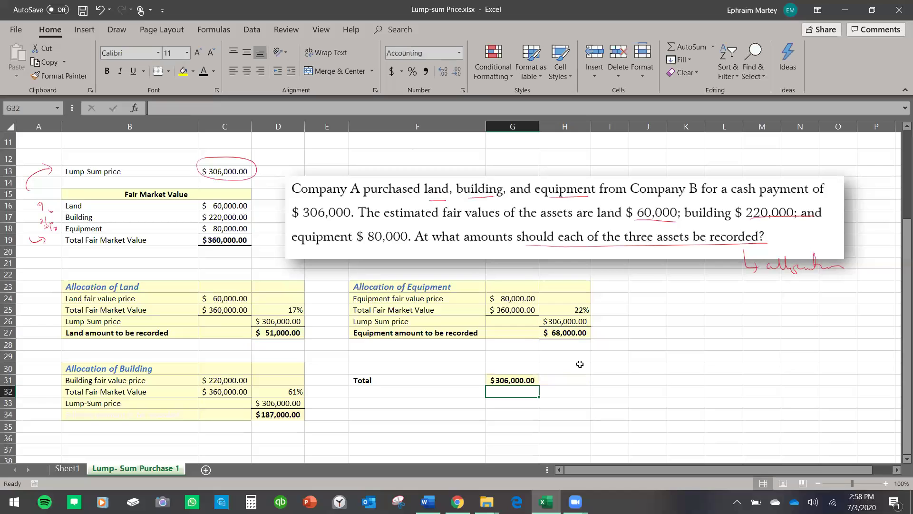
- Circle the total in G31 with red ink and draw an arrow from it to the lump-sum price in C13
click(394, 131)
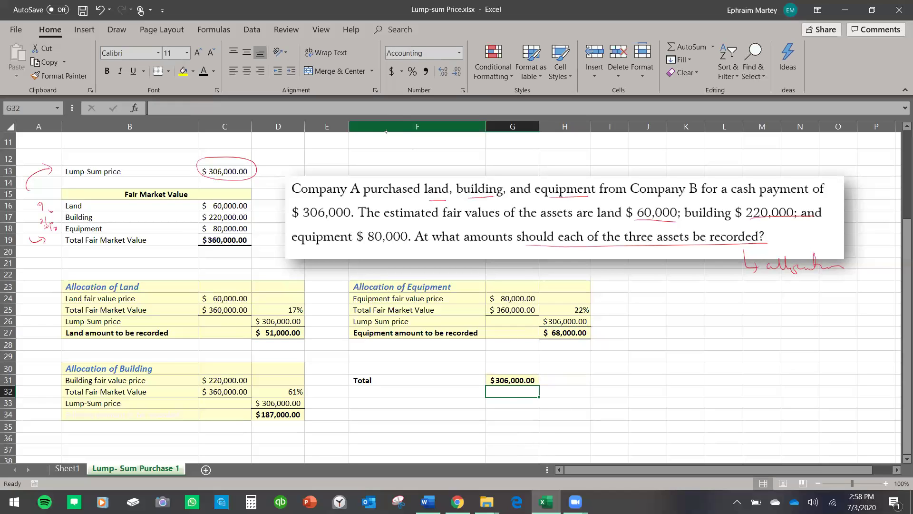
mouse_move(478, 395)
mouse_down()
mouse_move(558, 389)
mouse_move(504, 354)
mouse_move(344, 402)
mouse_move(221, 207)
mouse_move(234, 190)
mouse_up()
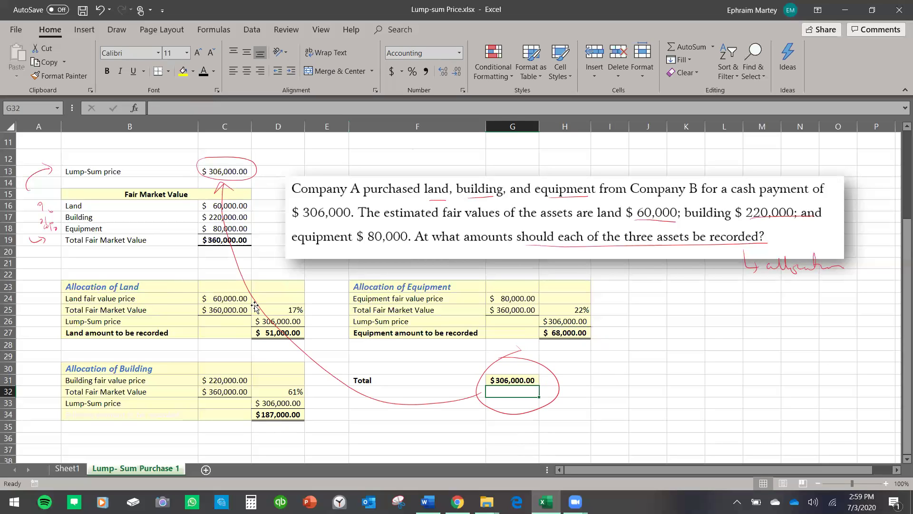
- Review the handwritten lump-sum purchase notes on Sheet1 and return to the Lump- Sum Purchase 1 sheet
click(67, 468)
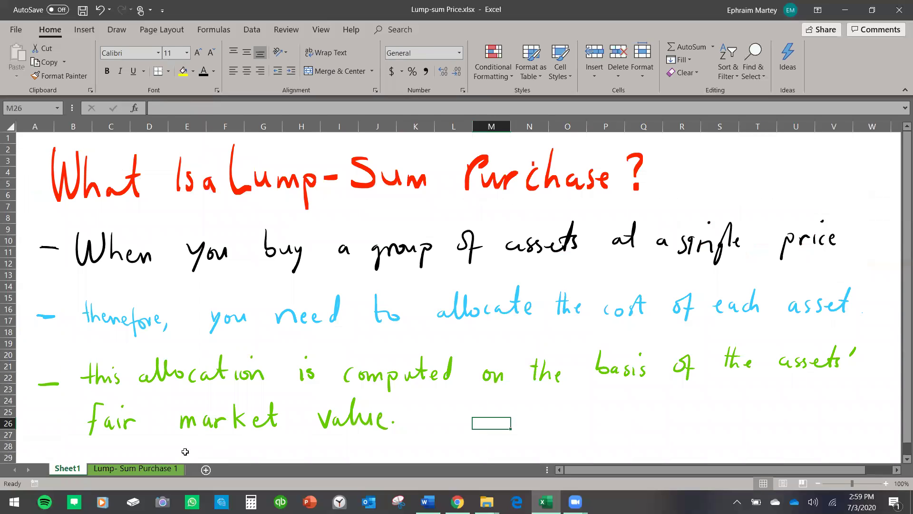
click(128, 469)
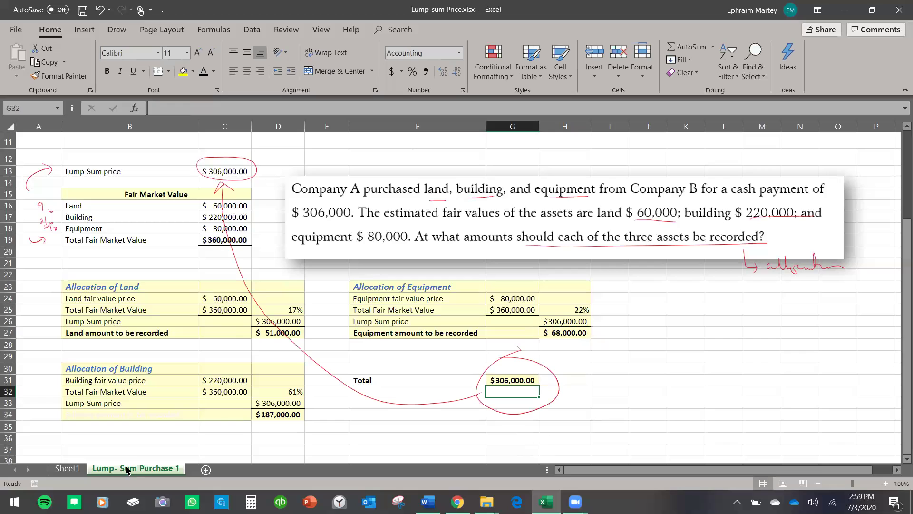